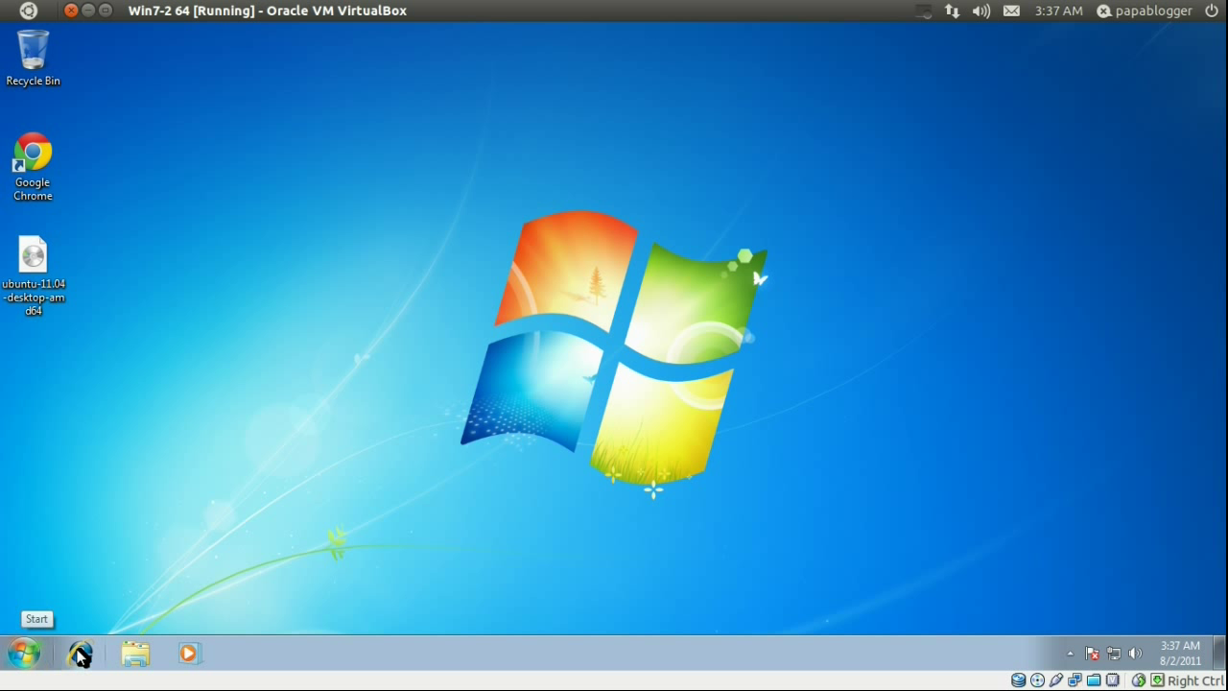
# - Launch Google Chrome and go to ubuntu.com
pyautogui.doubleClick(33, 159)
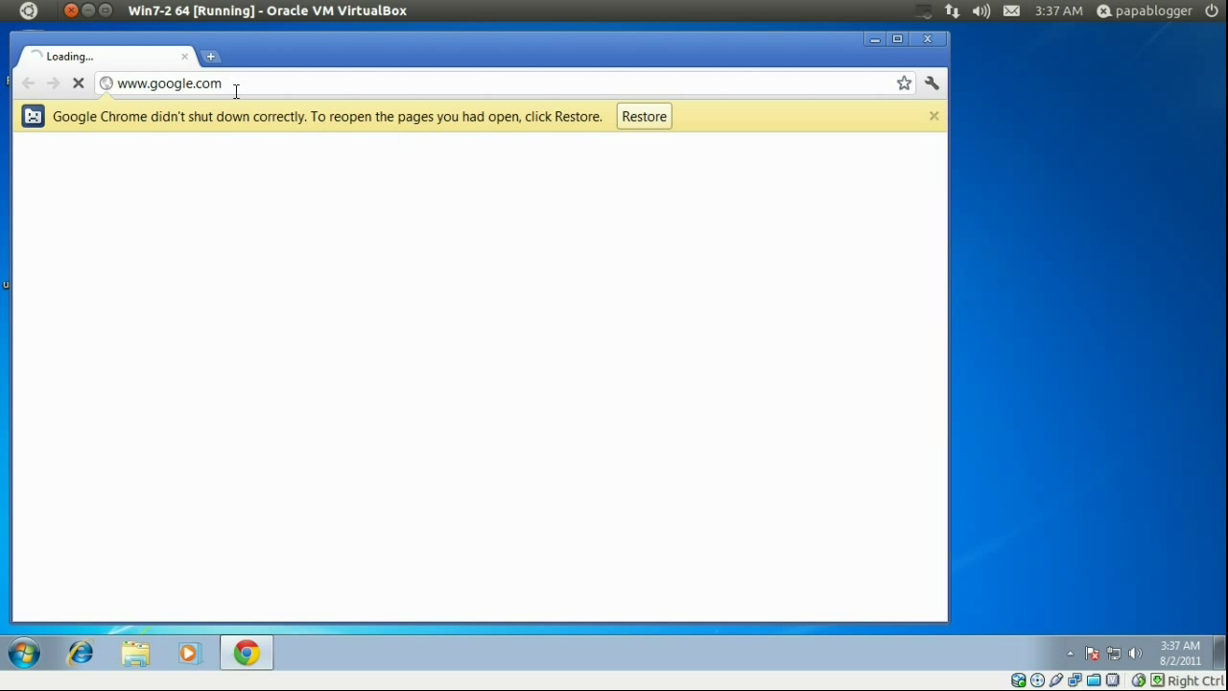
pyautogui.click(257, 83)
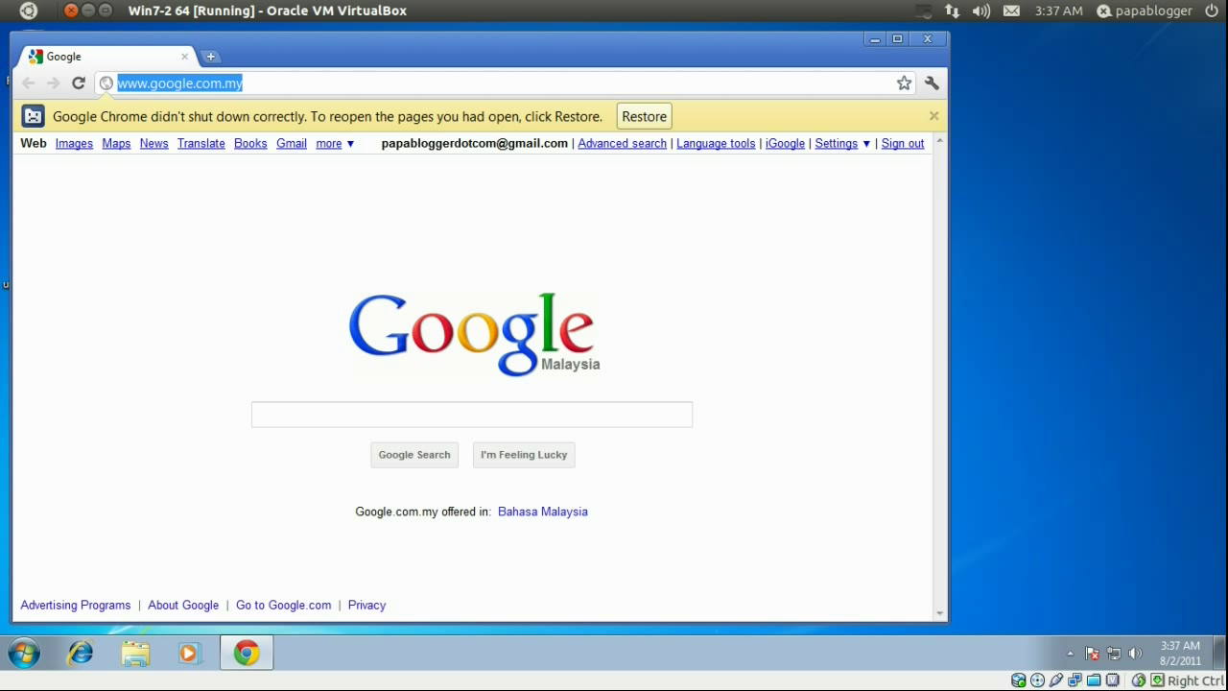
pyautogui.write('ubuntu')
pyautogui.press('BackSpace')
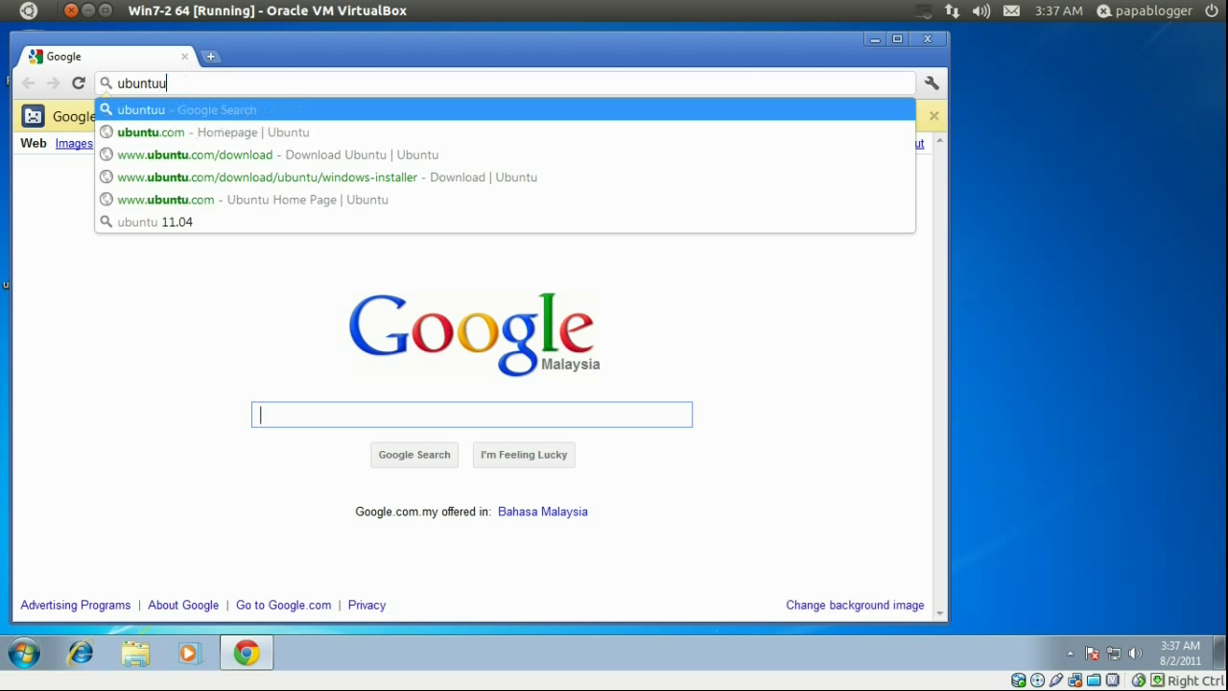
pyautogui.write('.com')
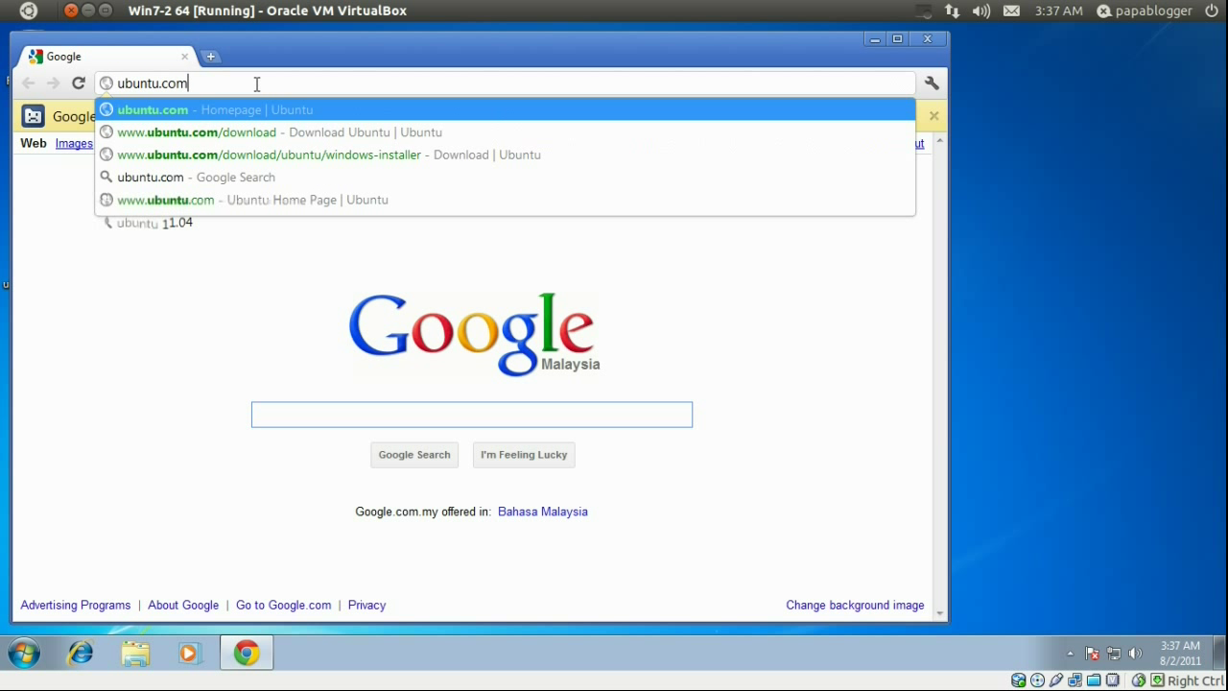
pyautogui.press('Return')
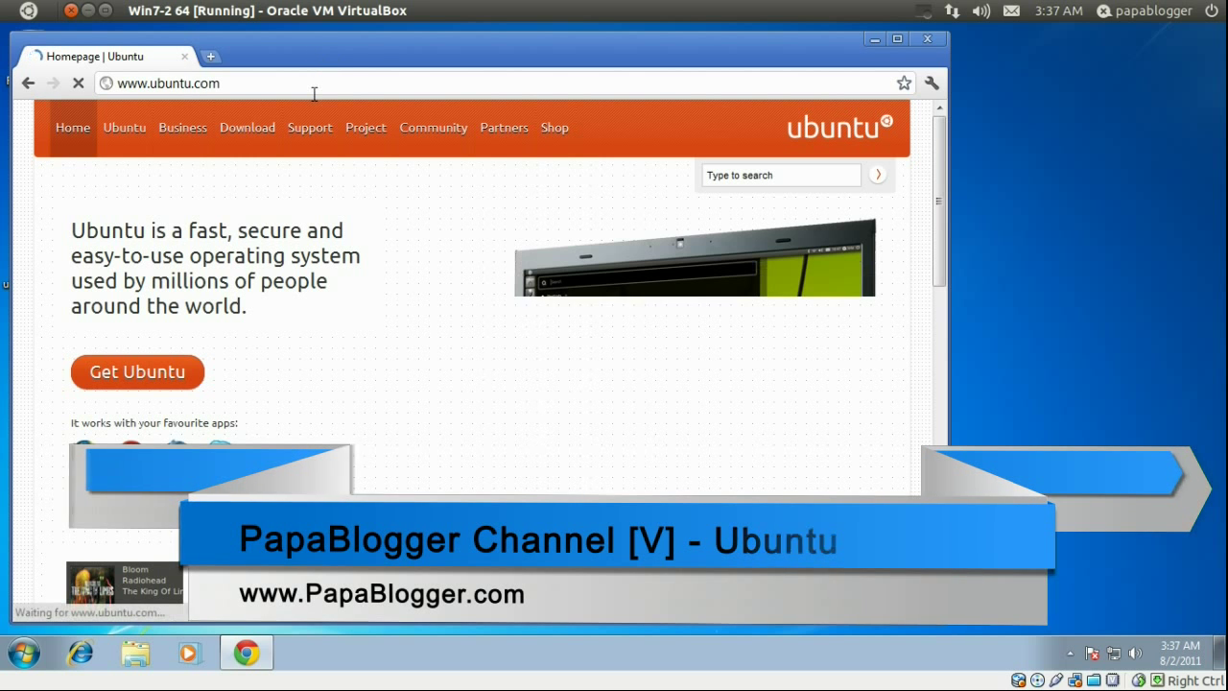
# - Open the Get Ubuntu download page and look through its options
pyautogui.click(124, 387)
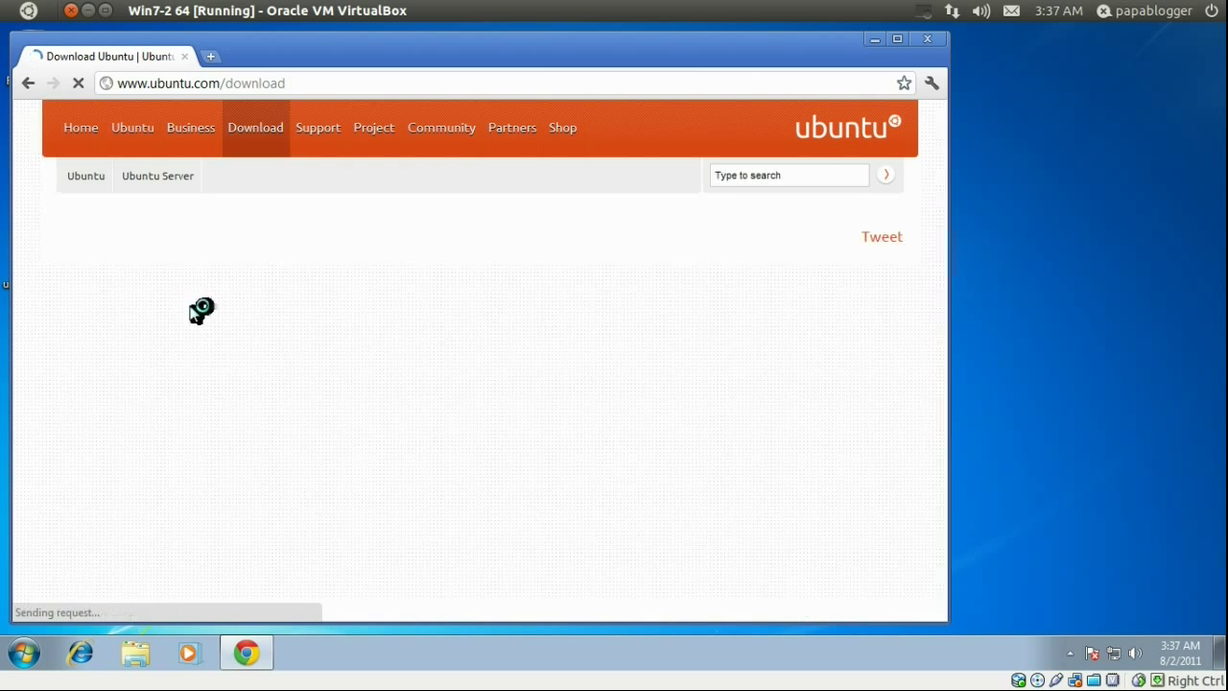
pyautogui.scroll(-5, 131, 364)
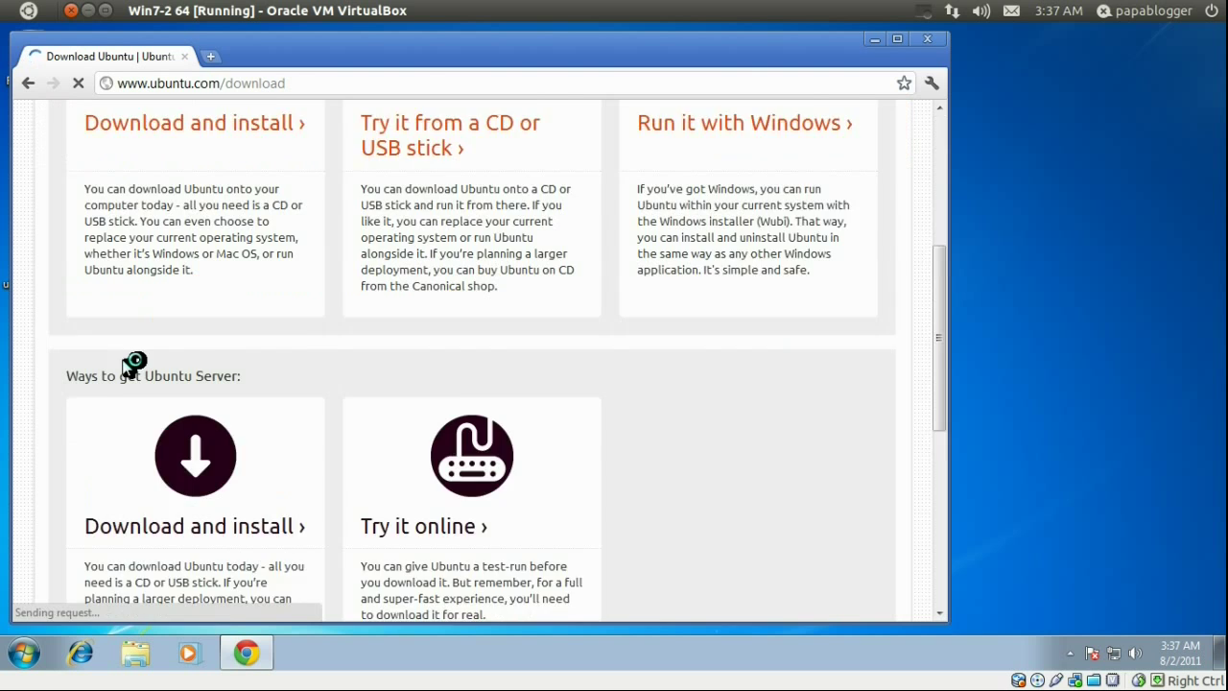
pyautogui.scroll(4, 132, 364)
pyautogui.scroll(-5, 132, 364)
pyautogui.scroll(5, 131, 364)
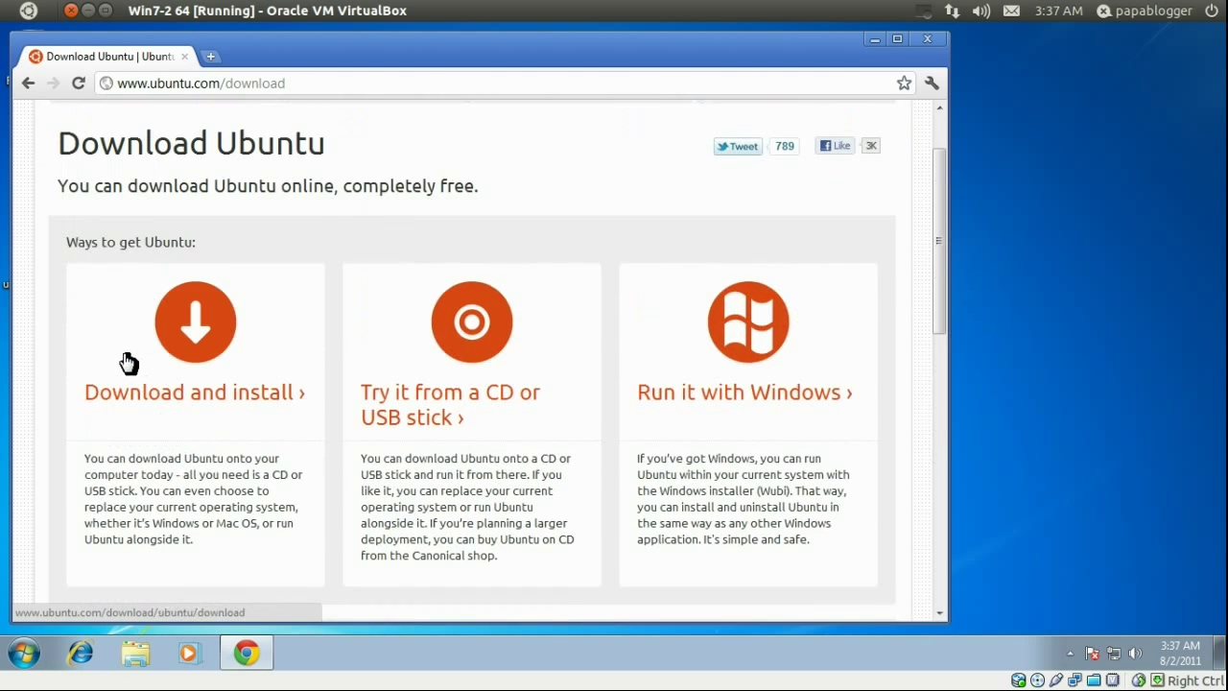
pyautogui.scroll(-3, 211, 348)
pyautogui.scroll(-3, 144, 350)
pyautogui.scroll(5, 96, 350)
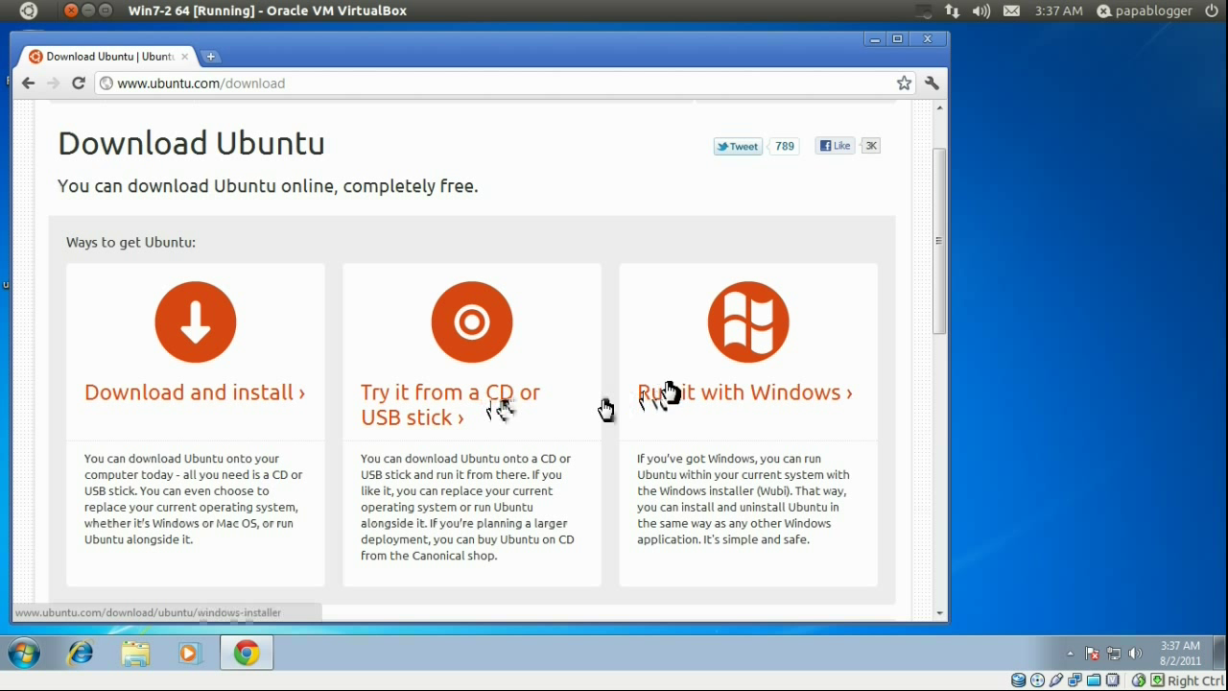
# - Go to the Run it with Windows installer page and start the Wubi download
pyautogui.click(736, 333)
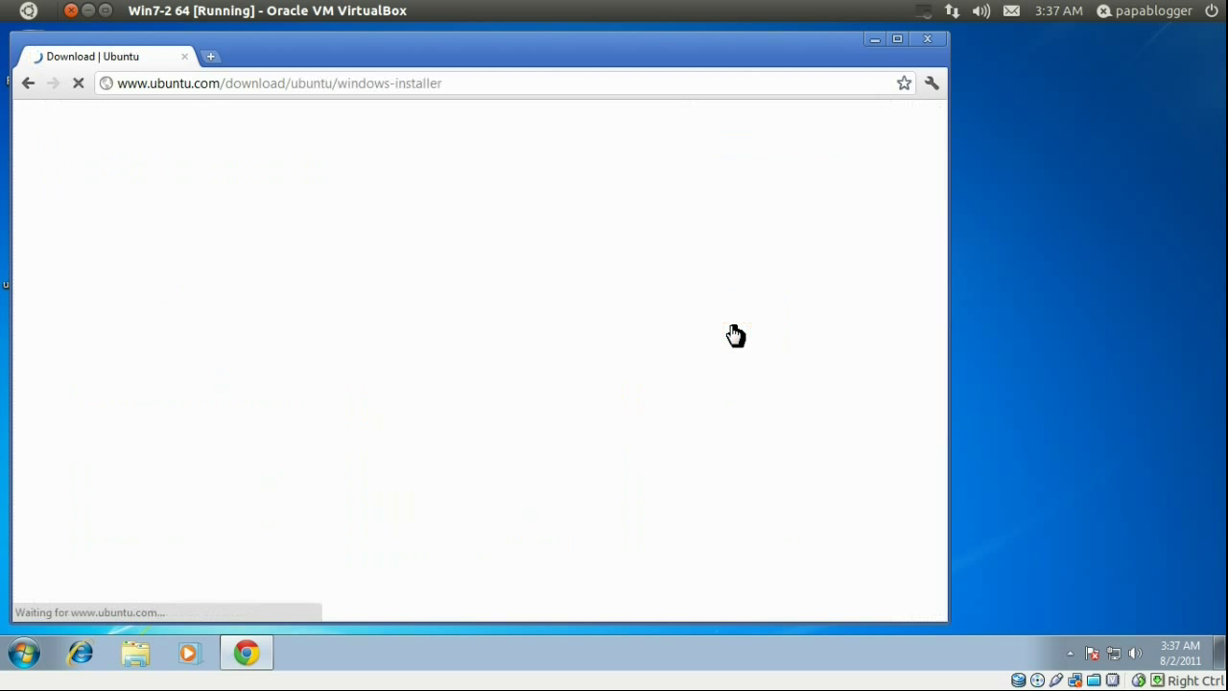
pyautogui.scroll(-2, 397, 363)
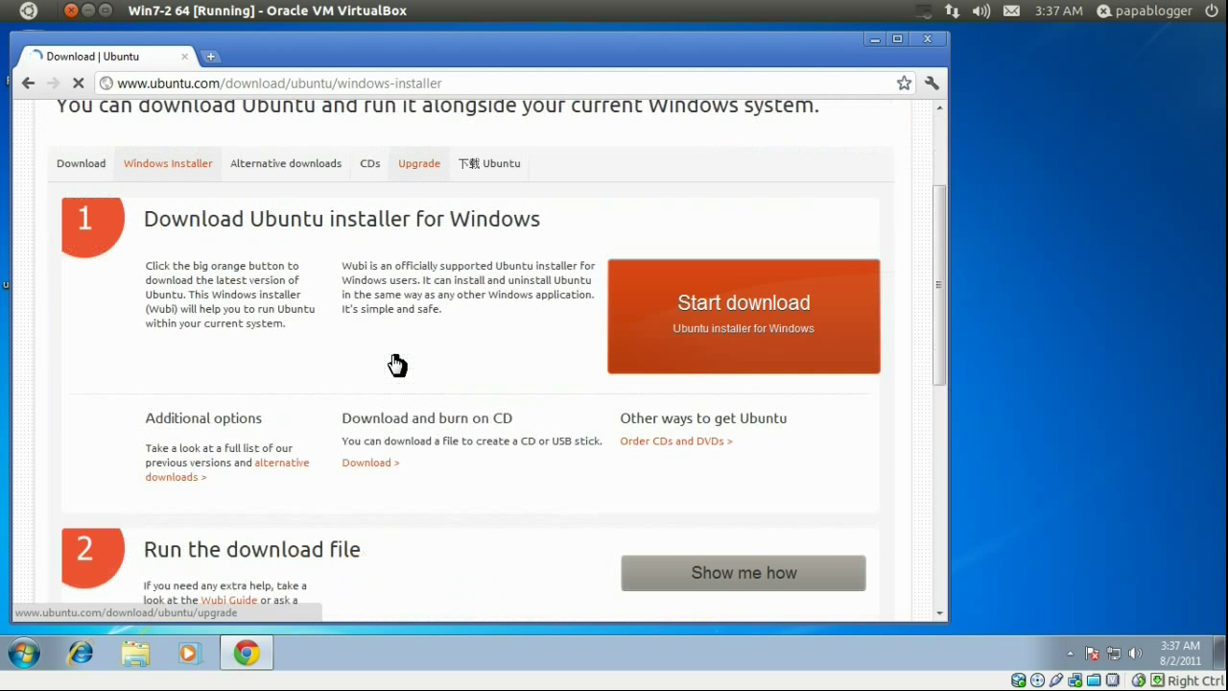
pyautogui.click(706, 338)
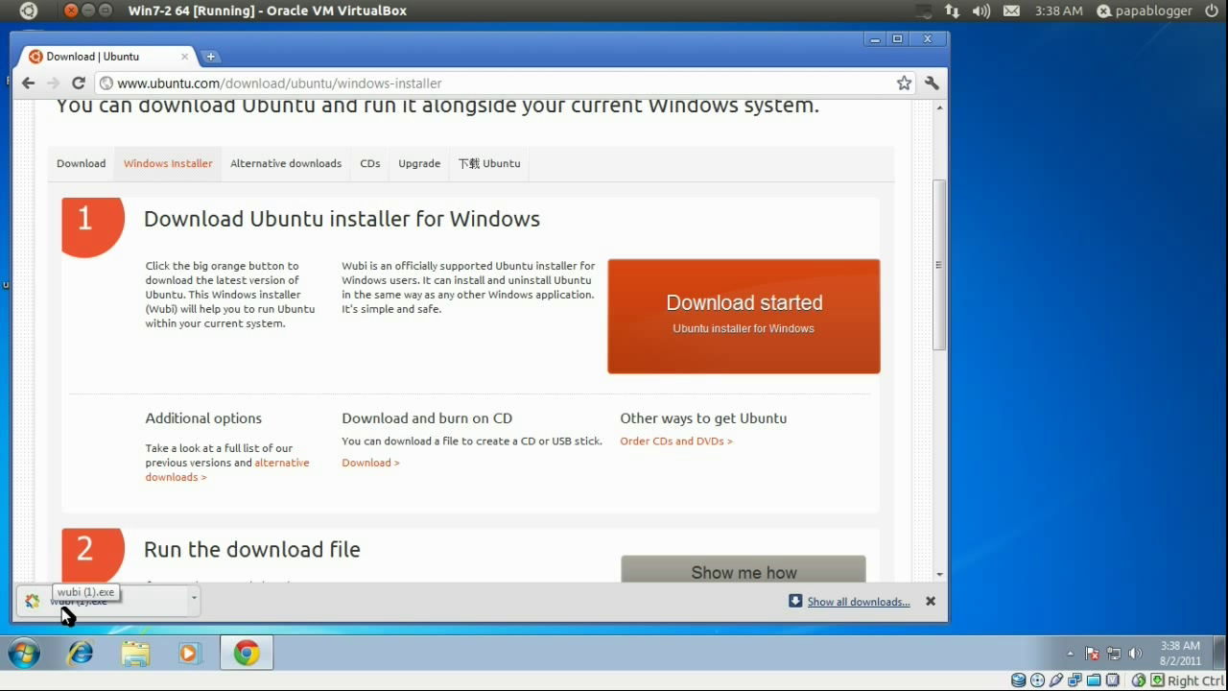
# - Open the Downloads folder in Explorer, try the wubi (1) installer, and decline the UAC prompt
pyautogui.click(62, 604)
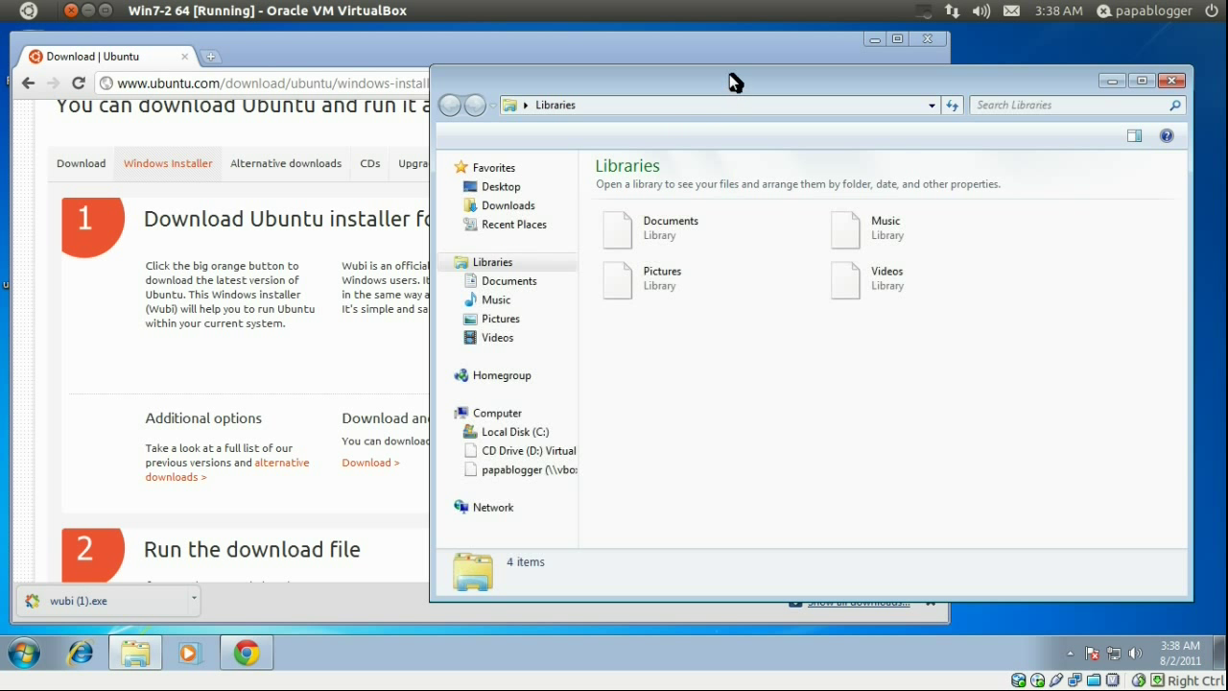
pyautogui.moveTo(729, 73); pyautogui.dragTo(655, 77)
pyautogui.click(441, 203)
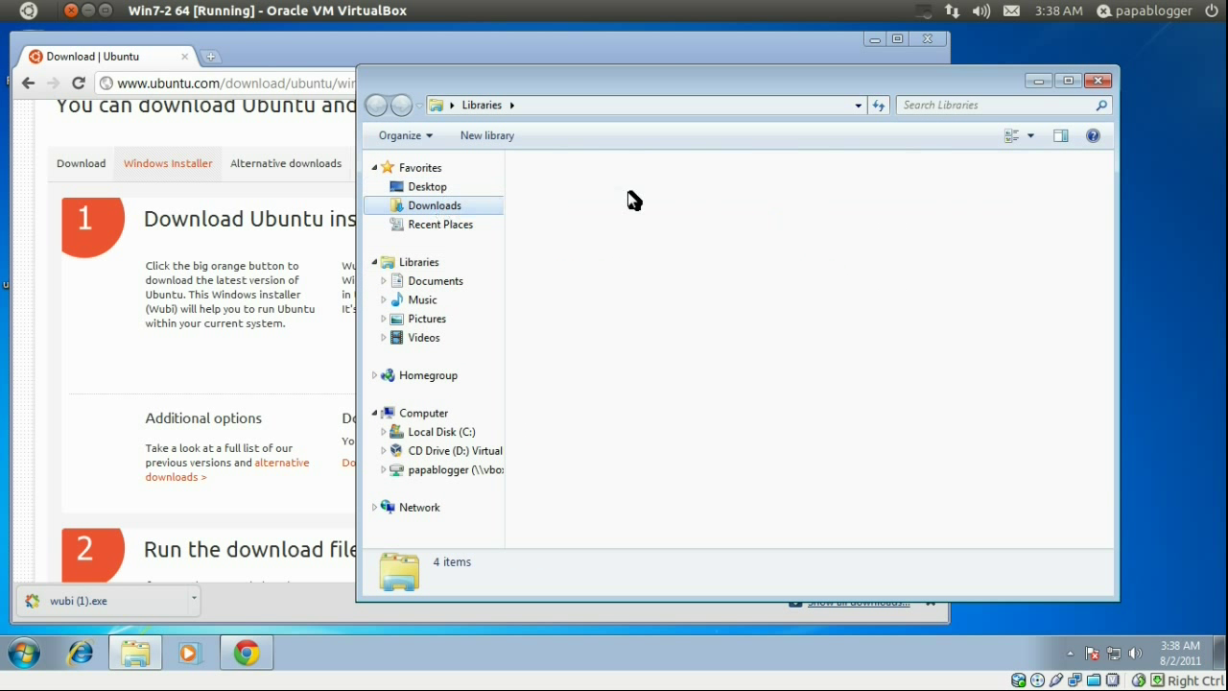
pyautogui.click(552, 229)
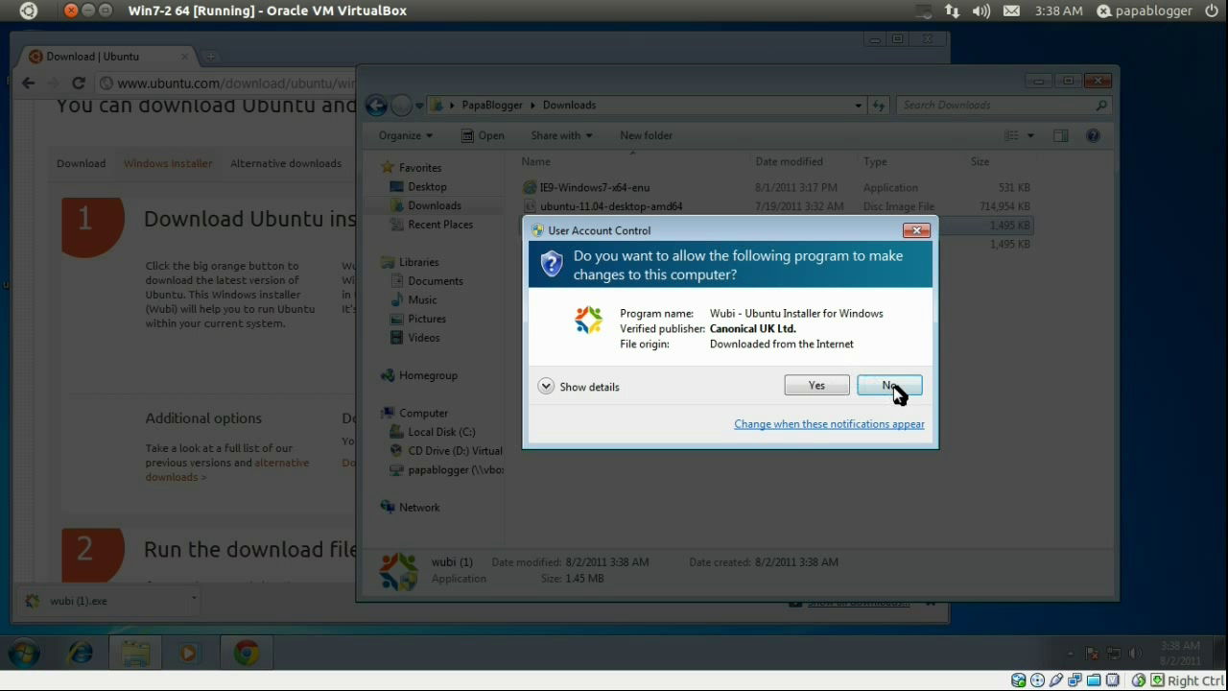
pyautogui.click(891, 385)
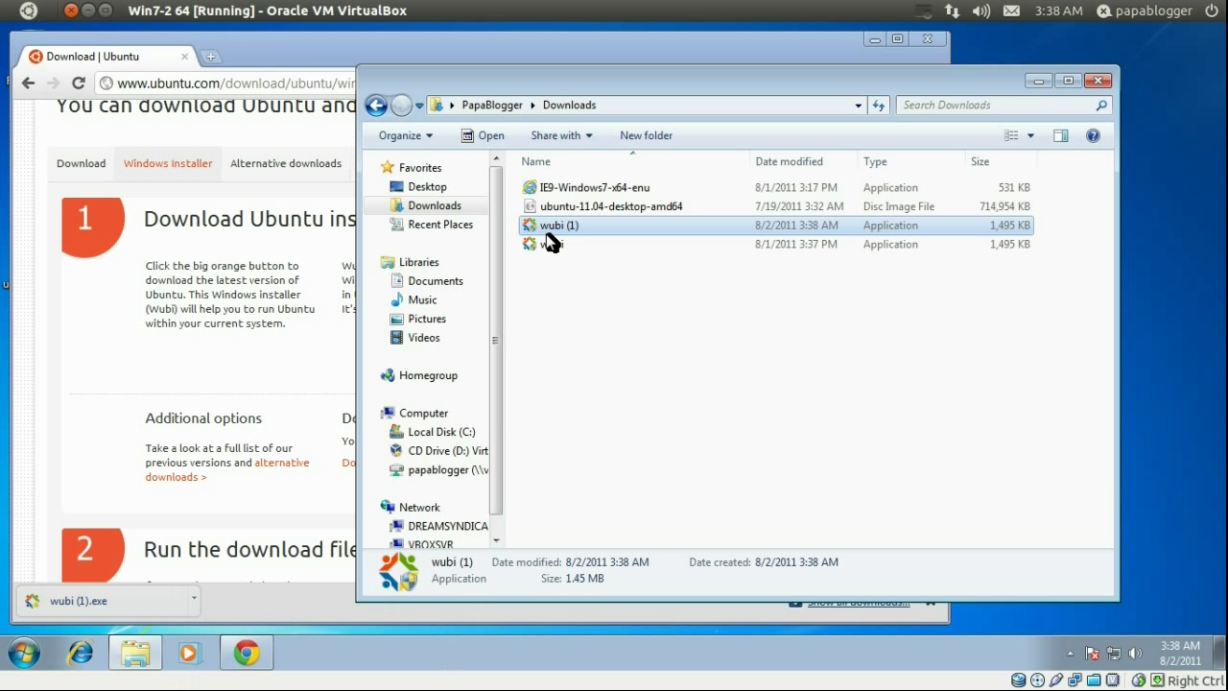
# - Select the older wubi file, then minimize Explorer and Chrome to show the desktop
pyautogui.click(549, 244)
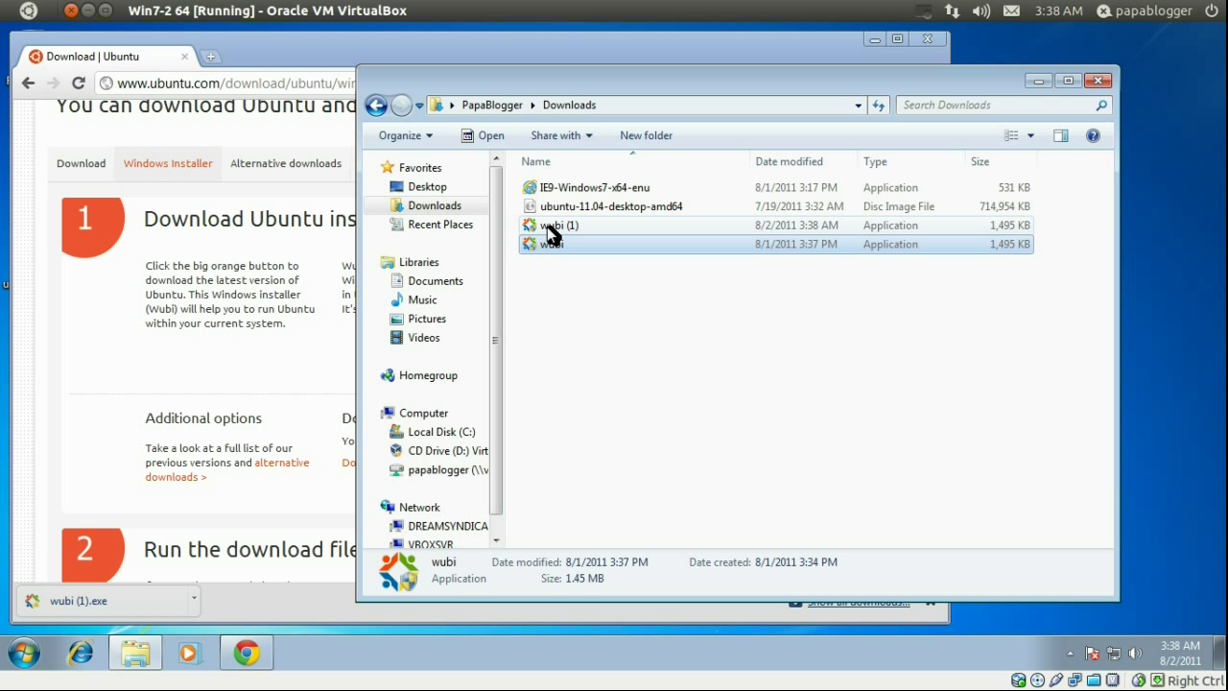
pyautogui.click(555, 261)
pyautogui.click(553, 250)
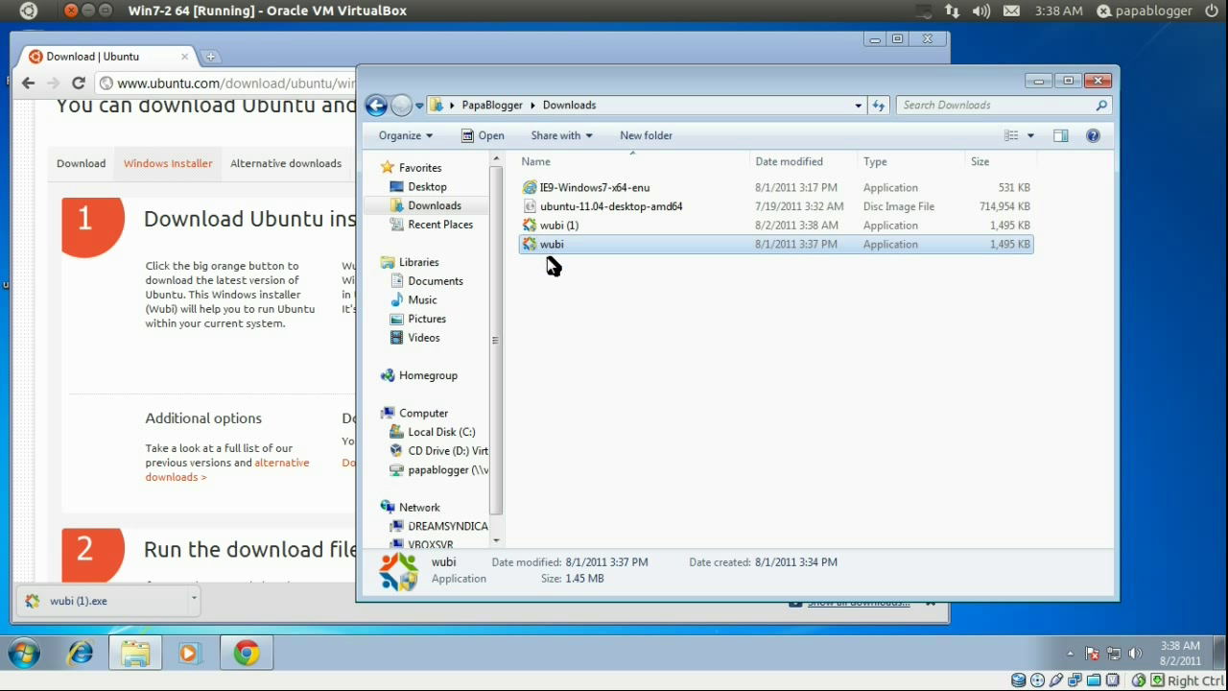
pyautogui.click(1042, 76)
pyautogui.click(872, 40)
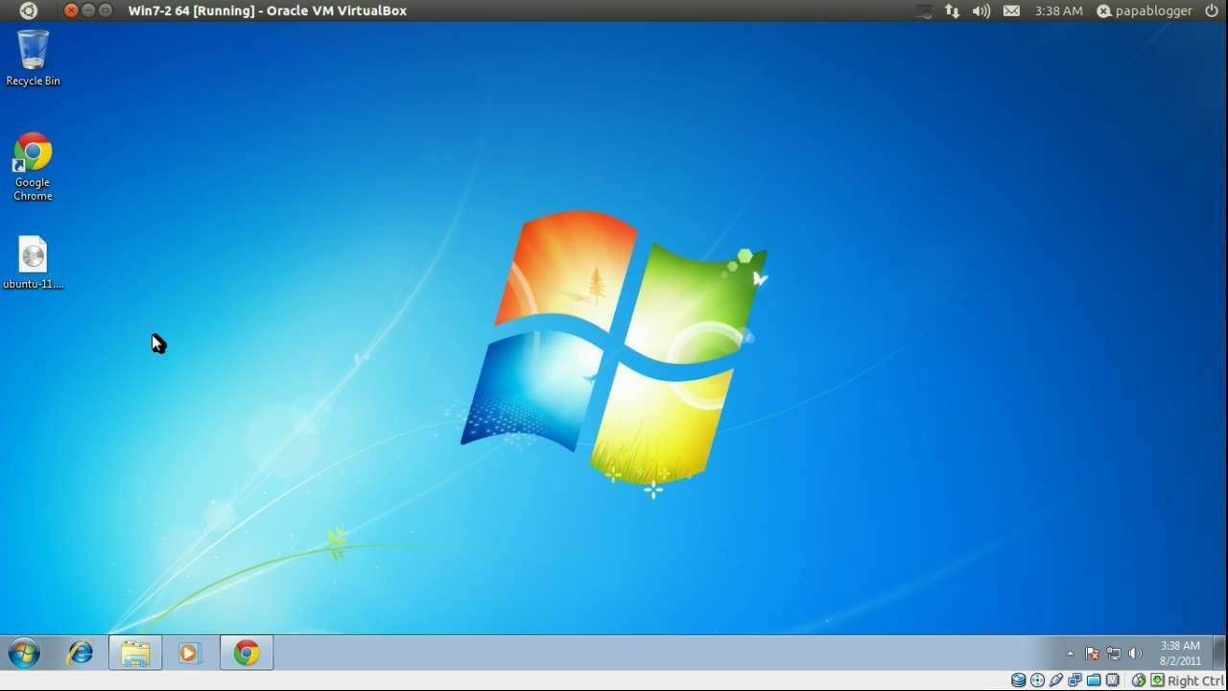
# - Copy the wubi file from Downloads and paste it as a desktop shortcut
pyautogui.click(132, 656)
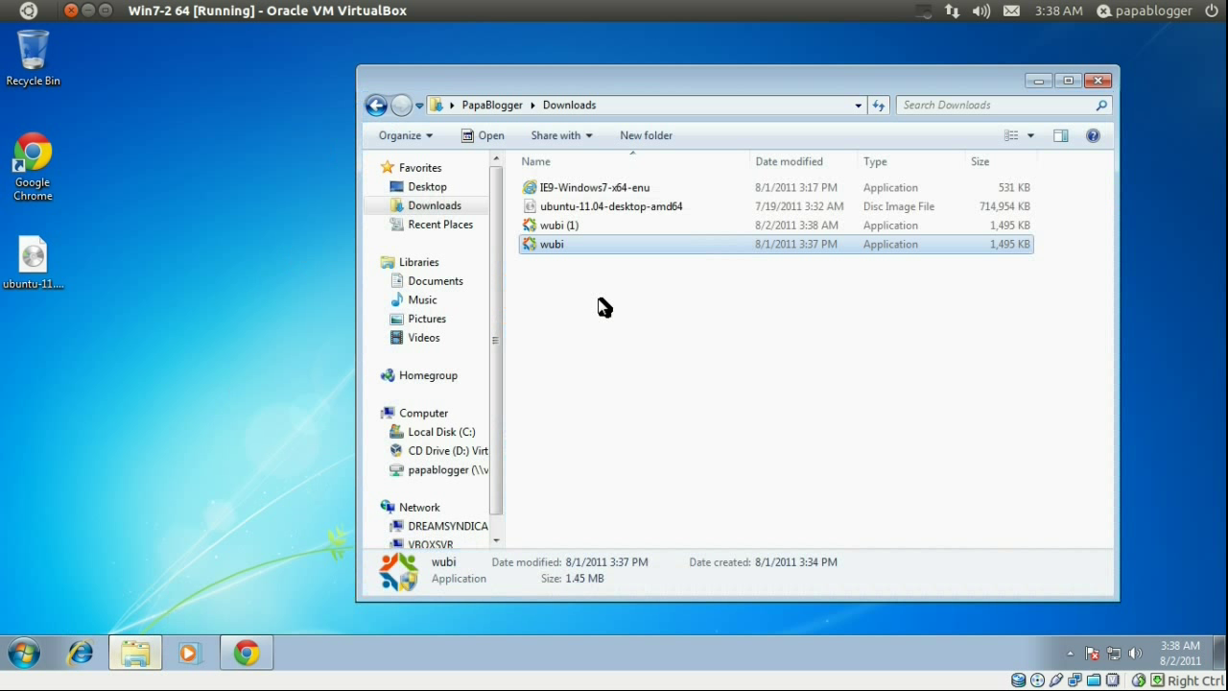
pyautogui.rightClick(587, 247)
pyautogui.click(633, 453)
pyautogui.click(1038, 80)
pyautogui.rightClick(206, 307)
pyautogui.click(239, 404)
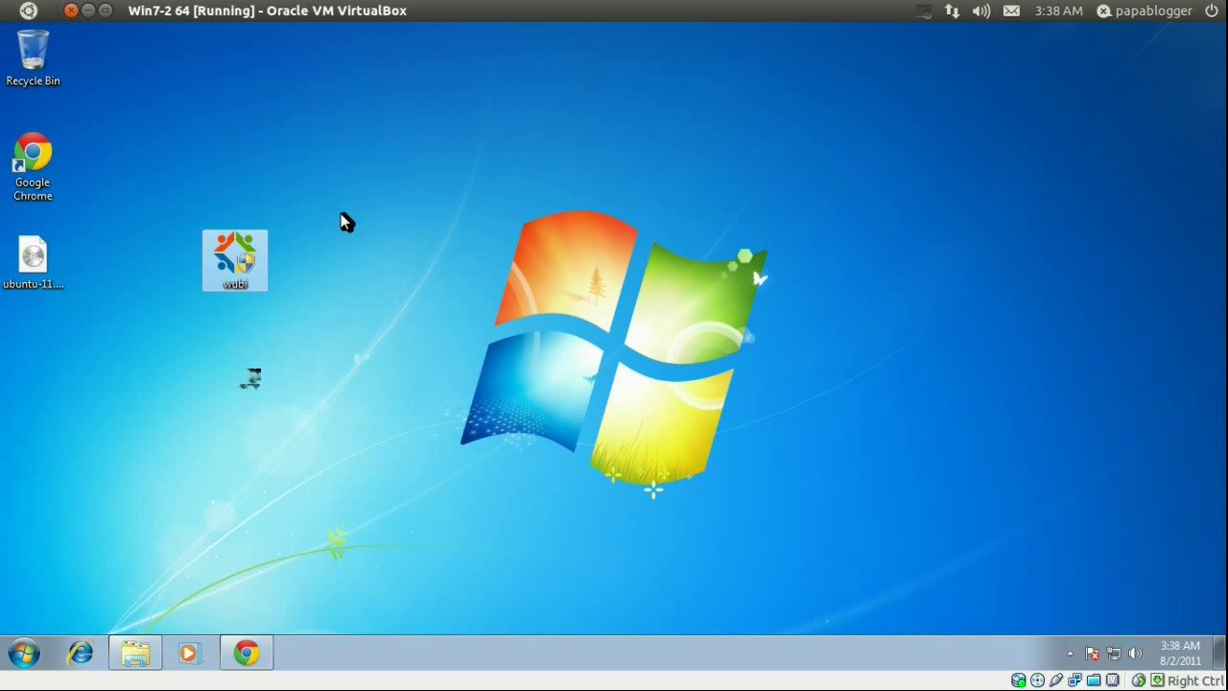
# - Run the wubi shortcut as administrator and approve the UAC prompt
pyautogui.doubleClick(233, 273)
pyautogui.click(792, 217)
pyautogui.rightClick(238, 264)
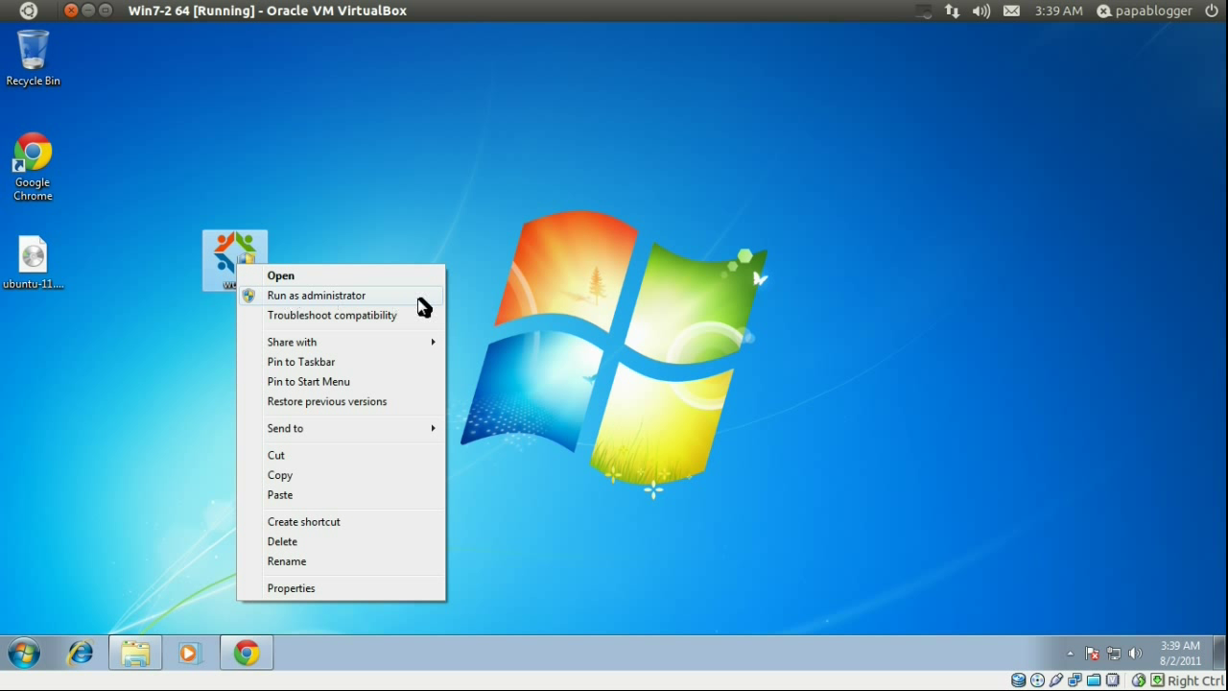
pyautogui.click(419, 299)
pyautogui.click(688, 372)
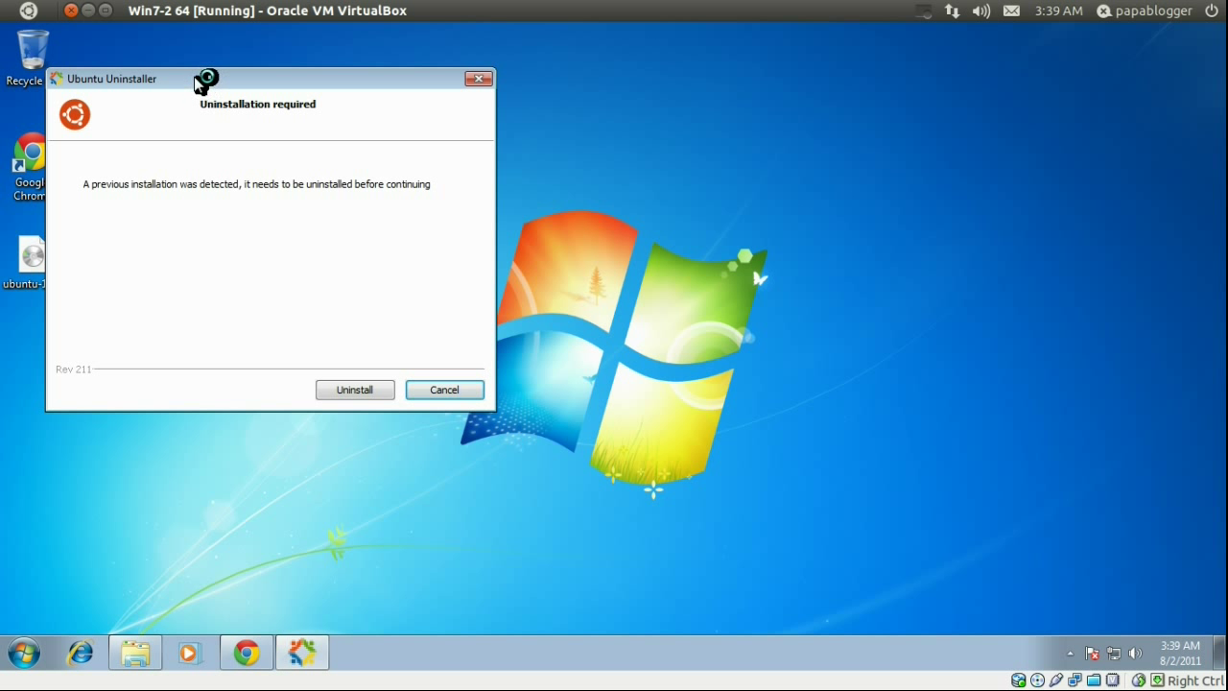
# - Uninstall the previously detected Ubuntu installation from the Ubuntu Uninstaller dialog
pyautogui.moveTo(205, 79); pyautogui.dragTo(247, 79)
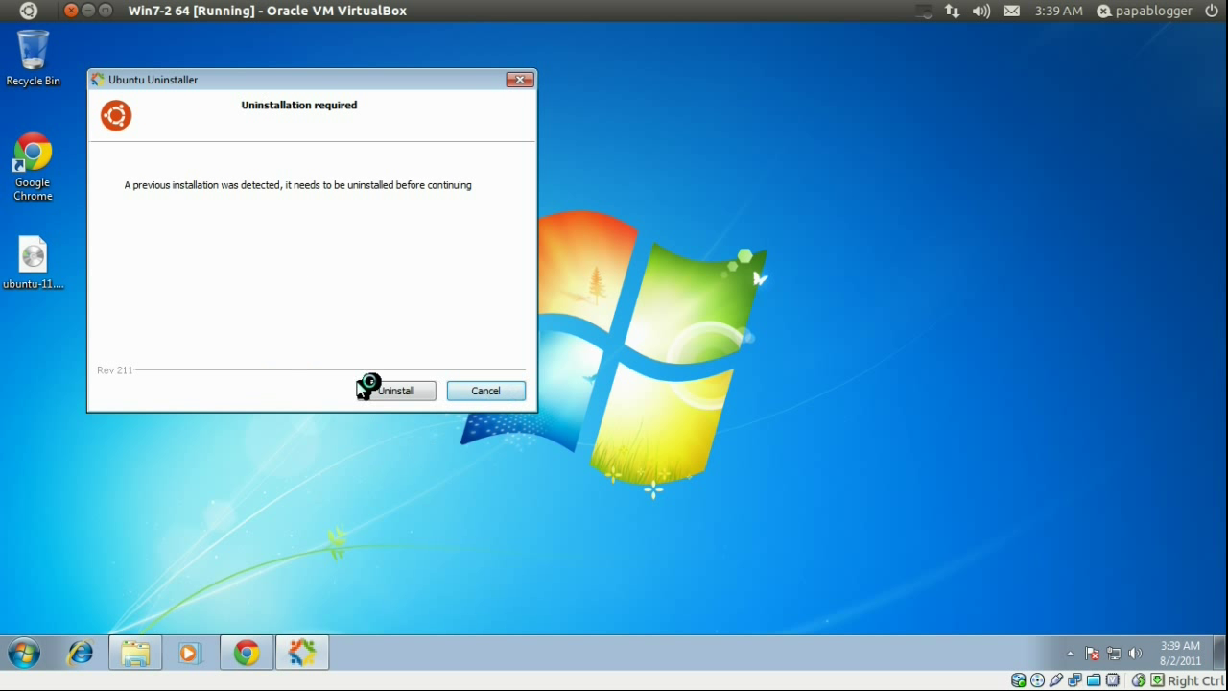
pyautogui.click(396, 393)
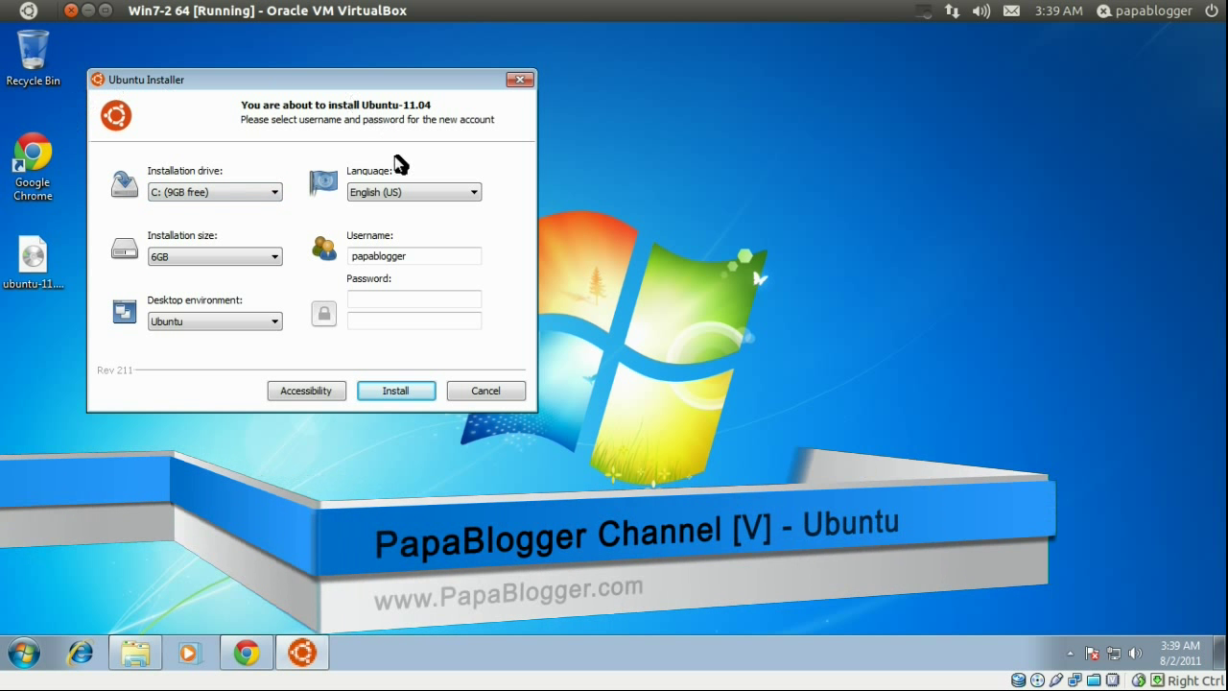
# - Type the account password in both password fields and start installing Ubuntu 11.04
pyautogui.click(388, 300)
pyautogui.write('password')
pyautogui.click(364, 321)
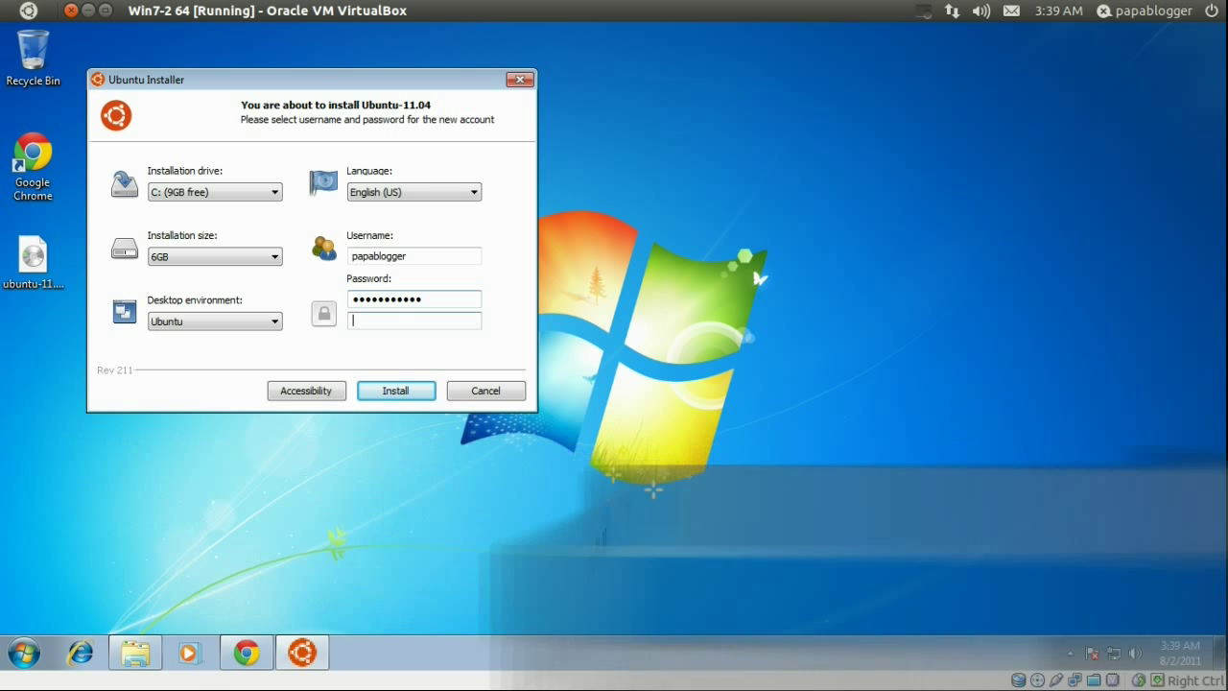
pyautogui.write('pa')
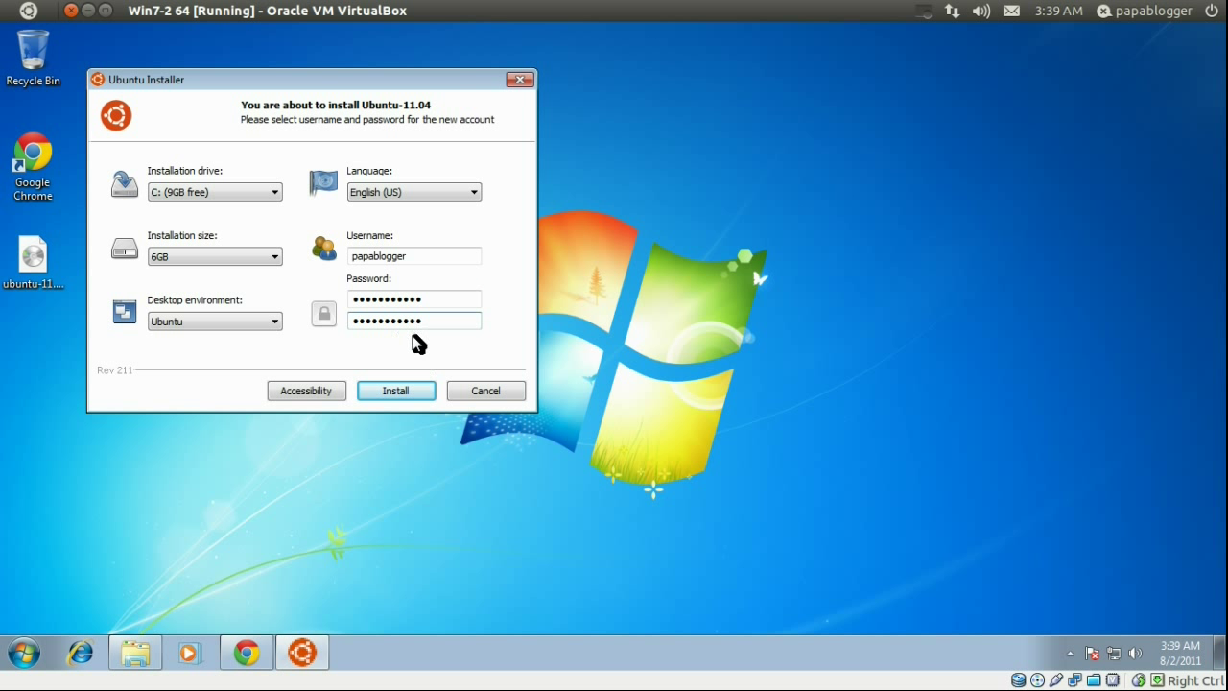
pyautogui.click(392, 393)
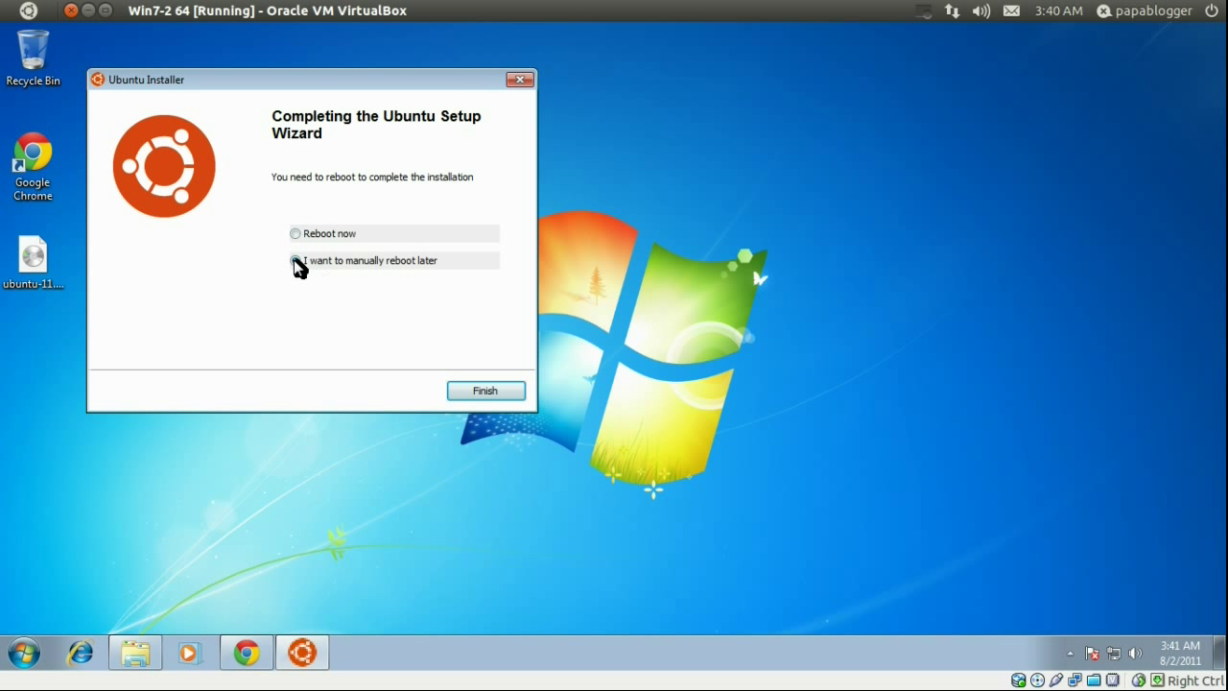
# - Choose Reboot now and finish the Ubuntu setup wizard
pyautogui.click(297, 263)
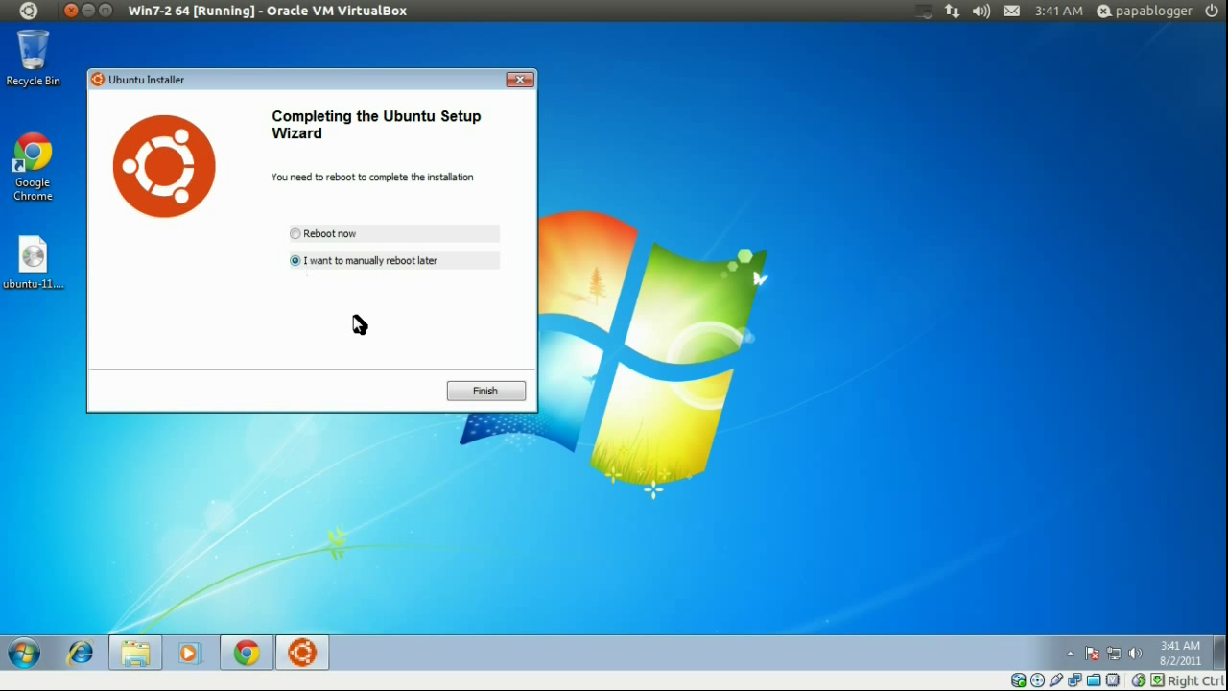
pyautogui.click(296, 235)
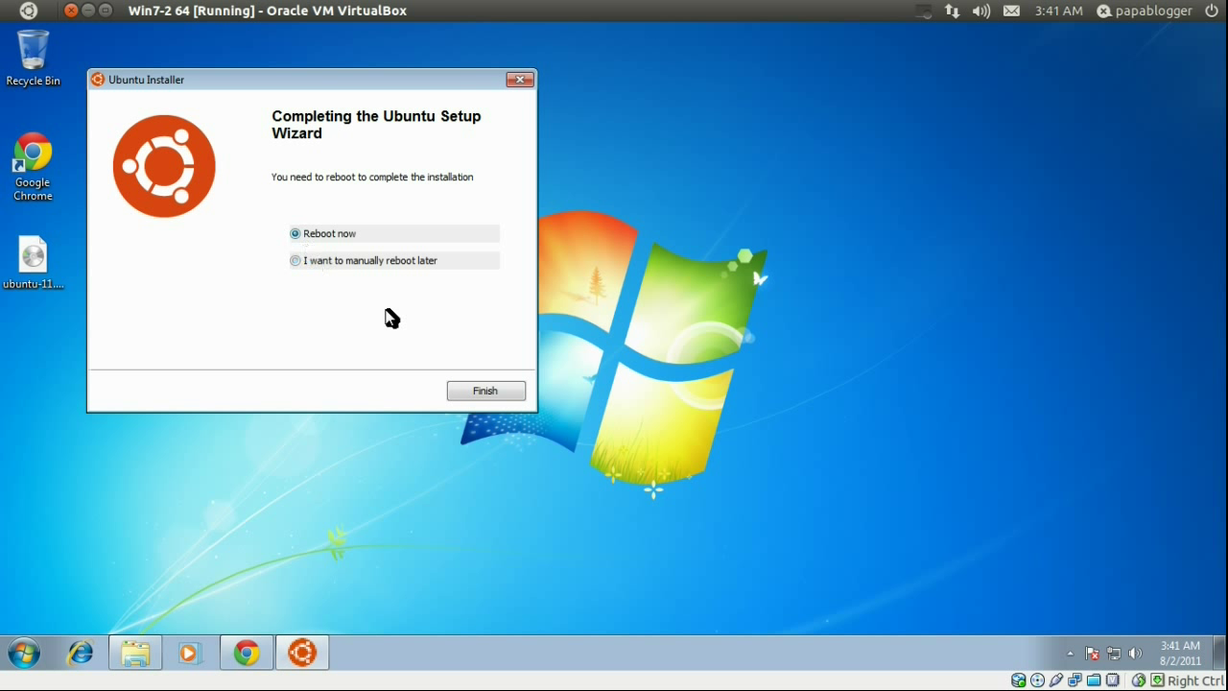
pyautogui.click(482, 389)
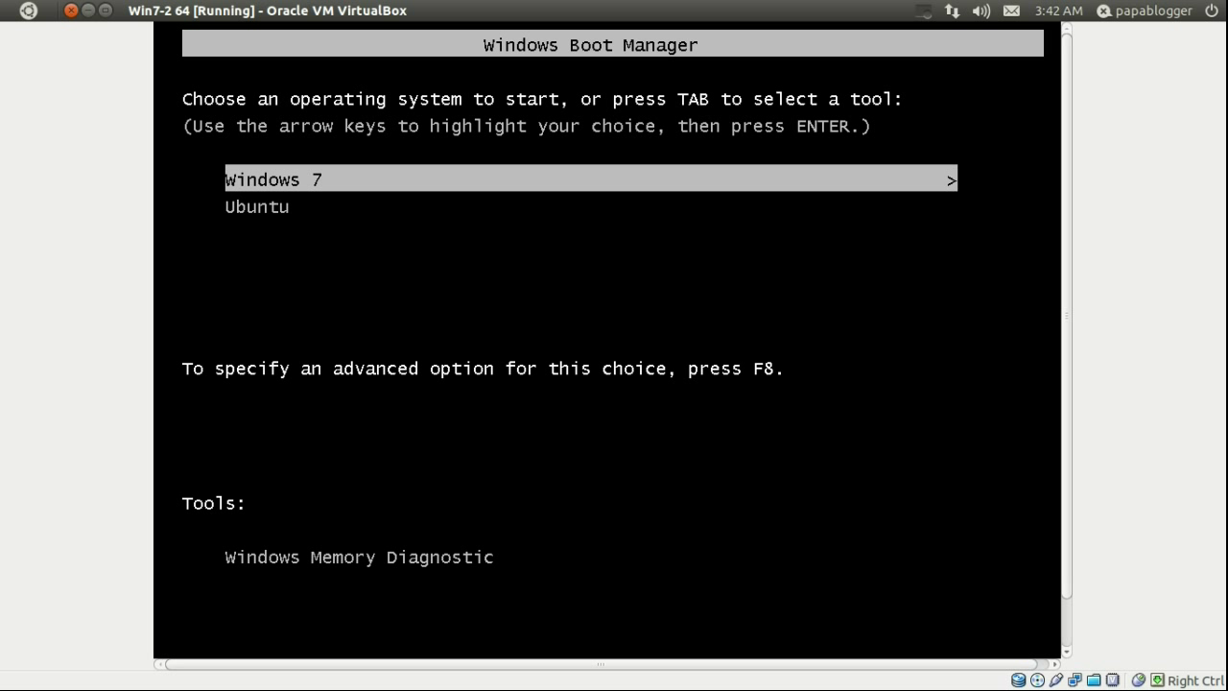
# - Select Ubuntu in the Windows Boot Manager and boot it
pyautogui.press('Down')
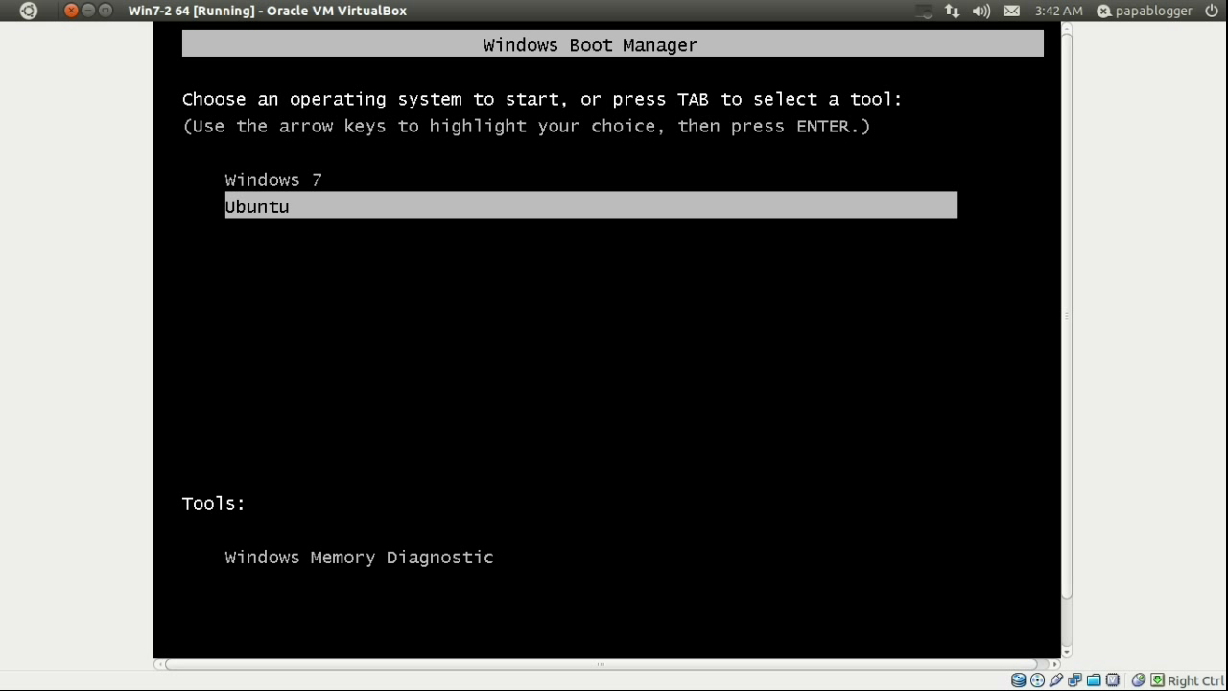
pyautogui.press('Return')
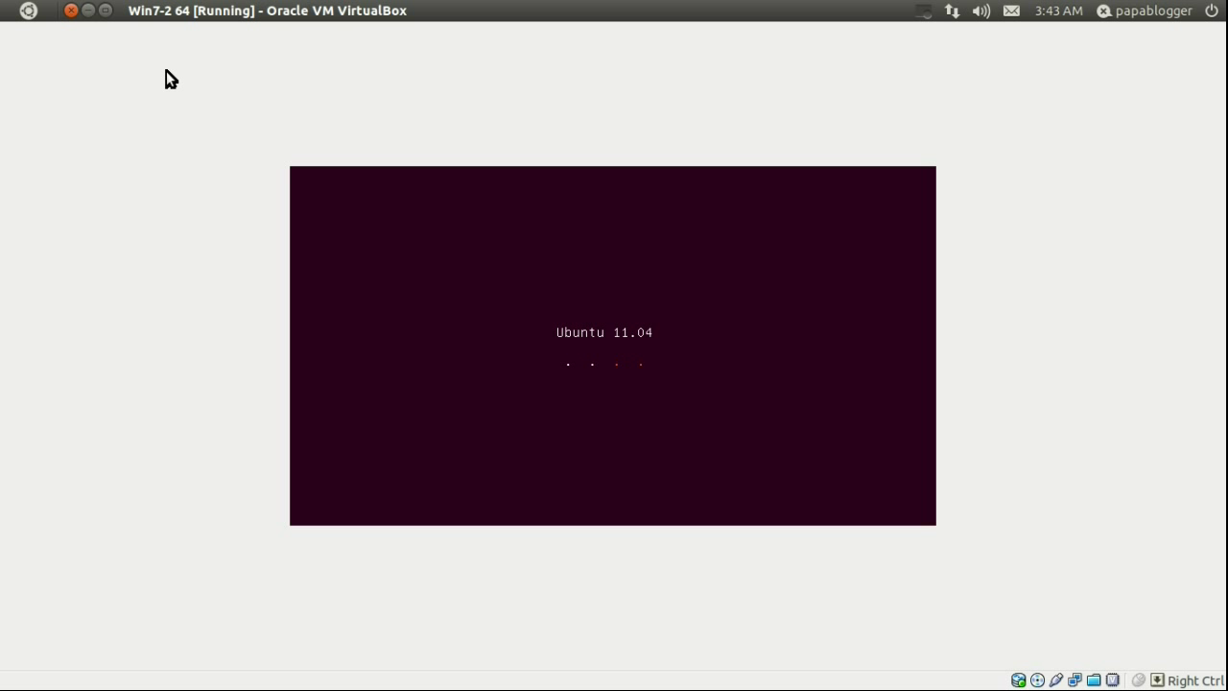
# - Restore the VM window, minimize VirtualBox Manager, and maximize the VM window again
pyautogui.click(106, 13)
pyautogui.moveTo(241, 41); pyautogui.dragTo(540, 138)
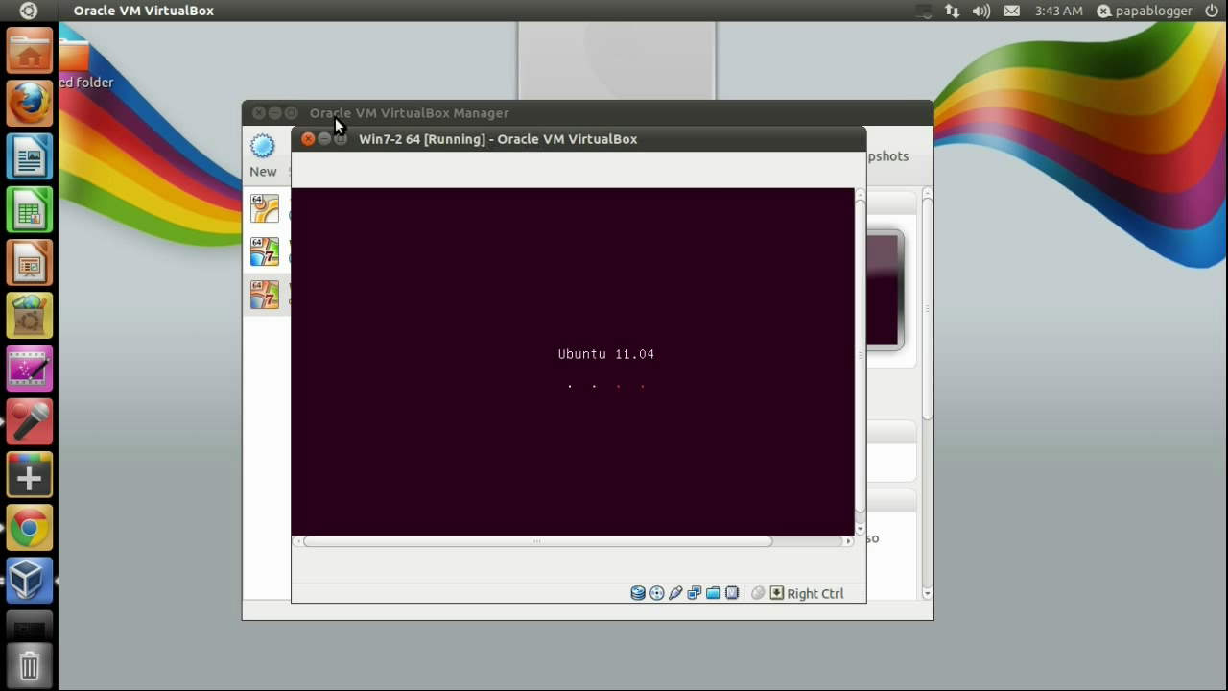
pyautogui.click(275, 113)
pyautogui.moveTo(419, 144); pyautogui.dragTo(427, 74)
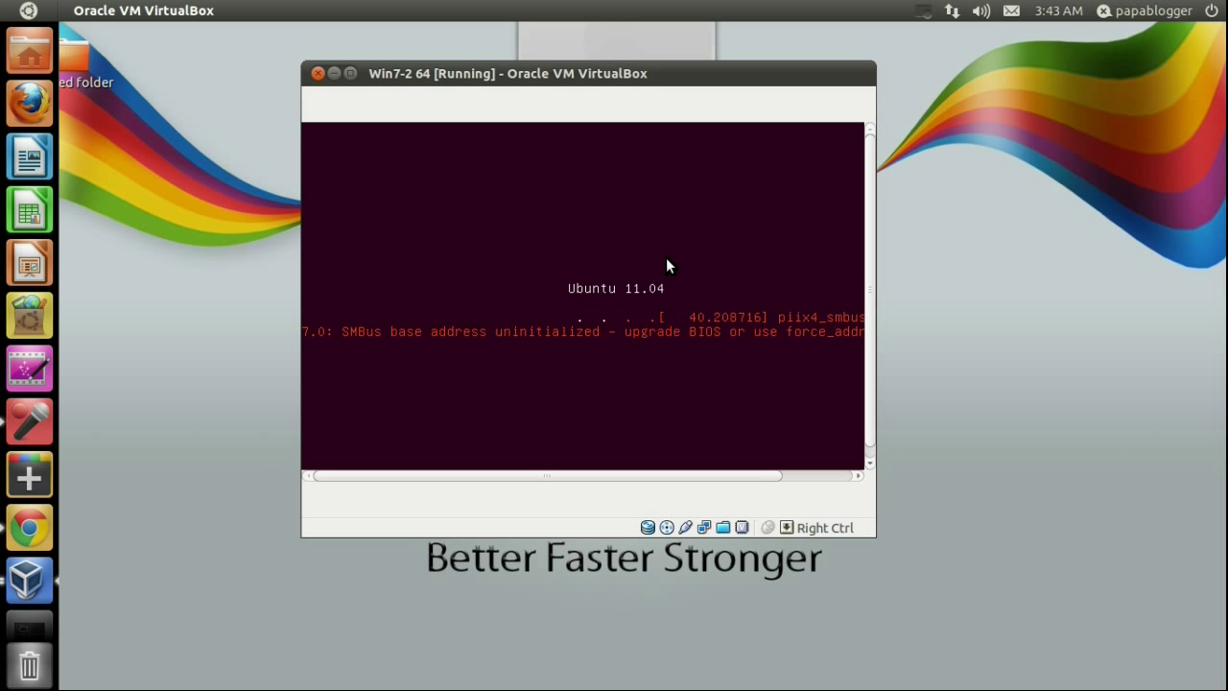
pyautogui.click(349, 75)
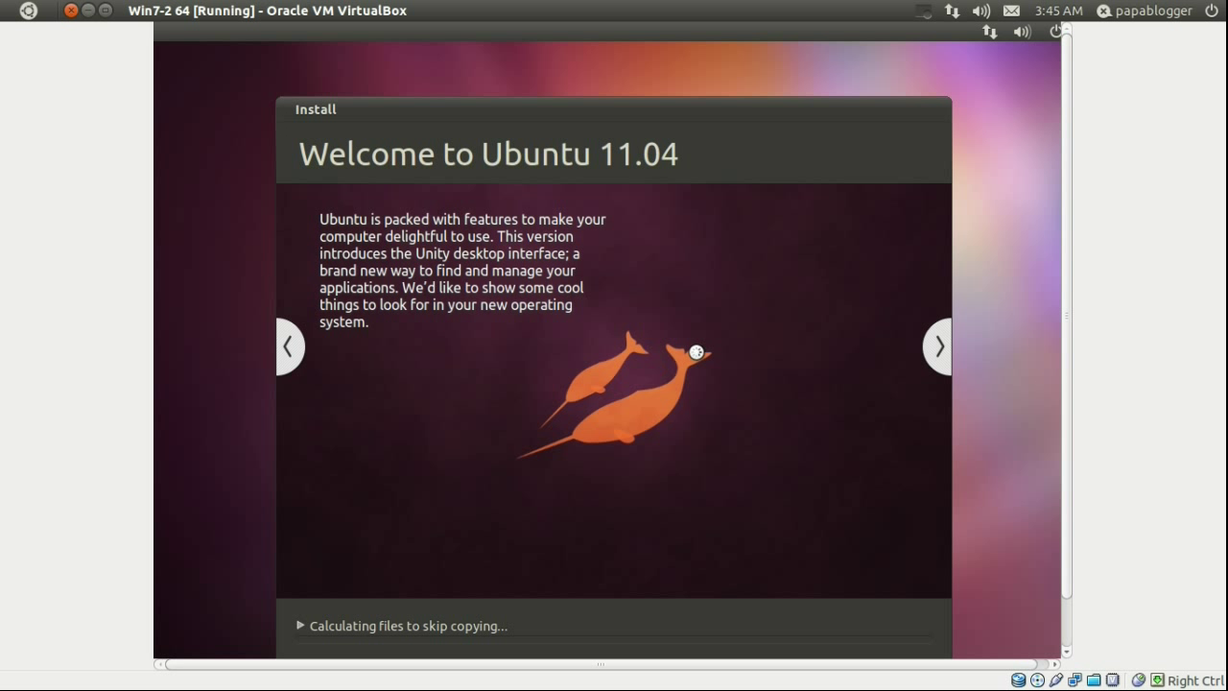
# - Move the Ubuntu installer window up slightly while it copies files
pyautogui.moveTo(543, 112); pyautogui.dragTo(536, 76)
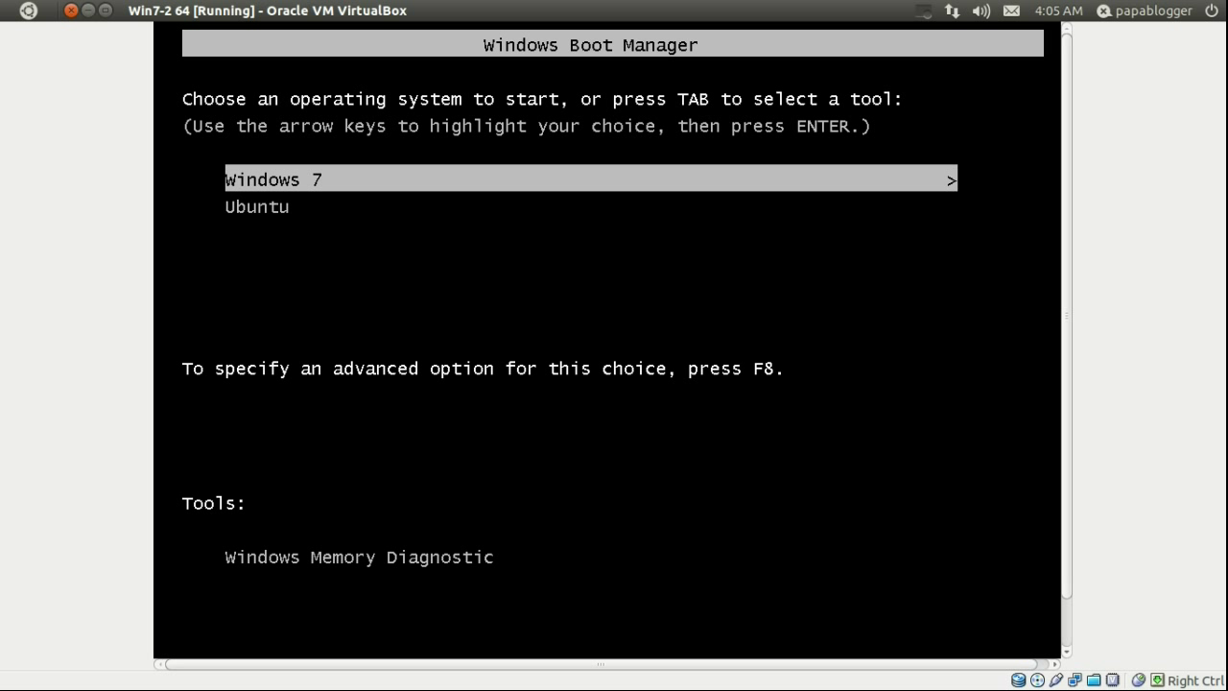
# - Choose Ubuntu in Windows Boot Manager, then boot the normal (non-recovery) Ubuntu entry in GRUB
pyautogui.press('Down')
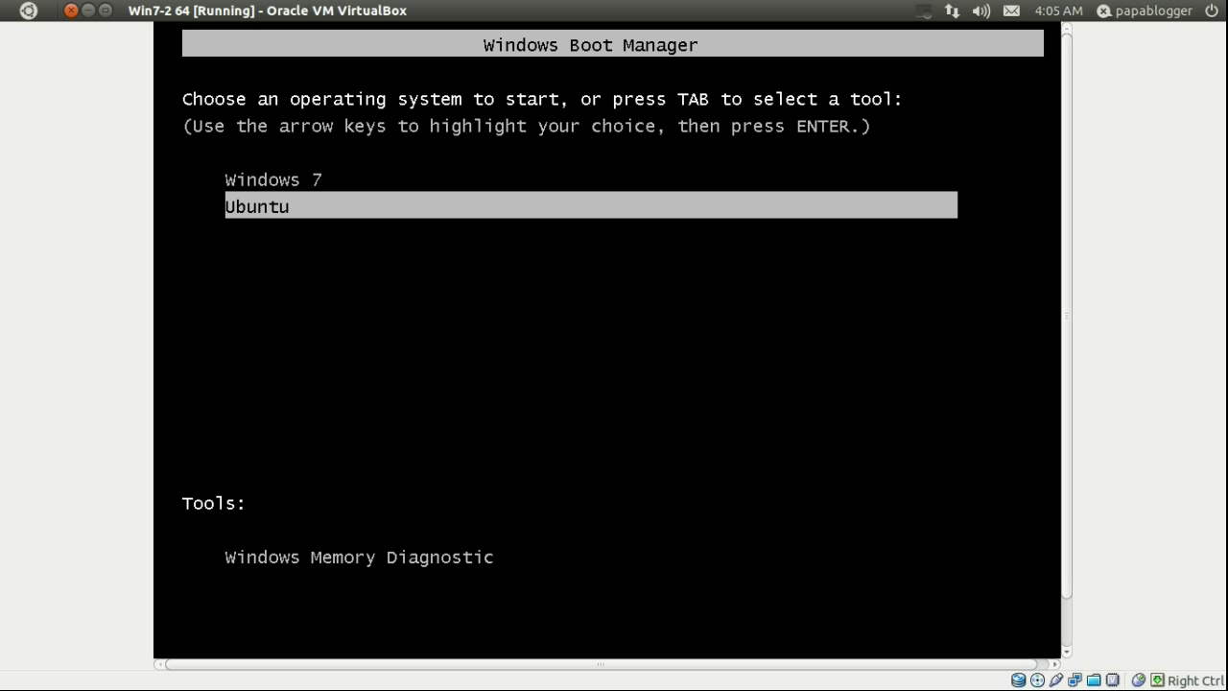
pyautogui.press('Return')
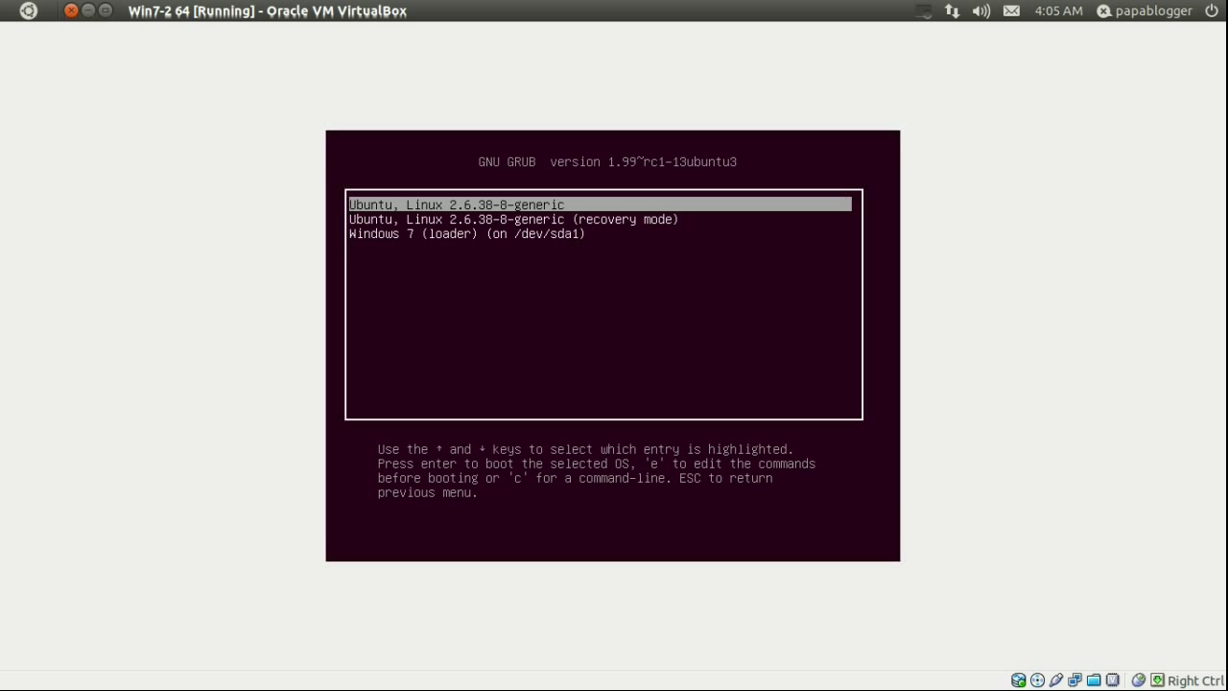
pyautogui.press('Down')
pyautogui.press('Up')
pyautogui.press('Return')
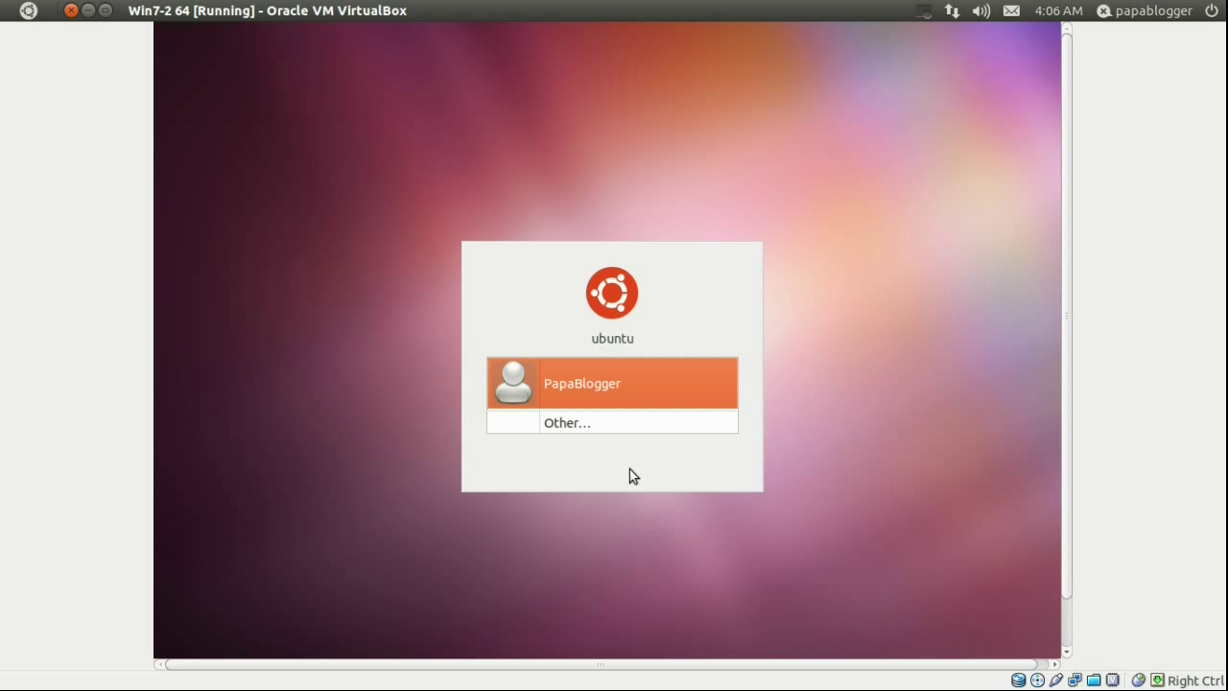
# - Log in as the listed Ubuntu user with the account password
pyautogui.click(588, 392)
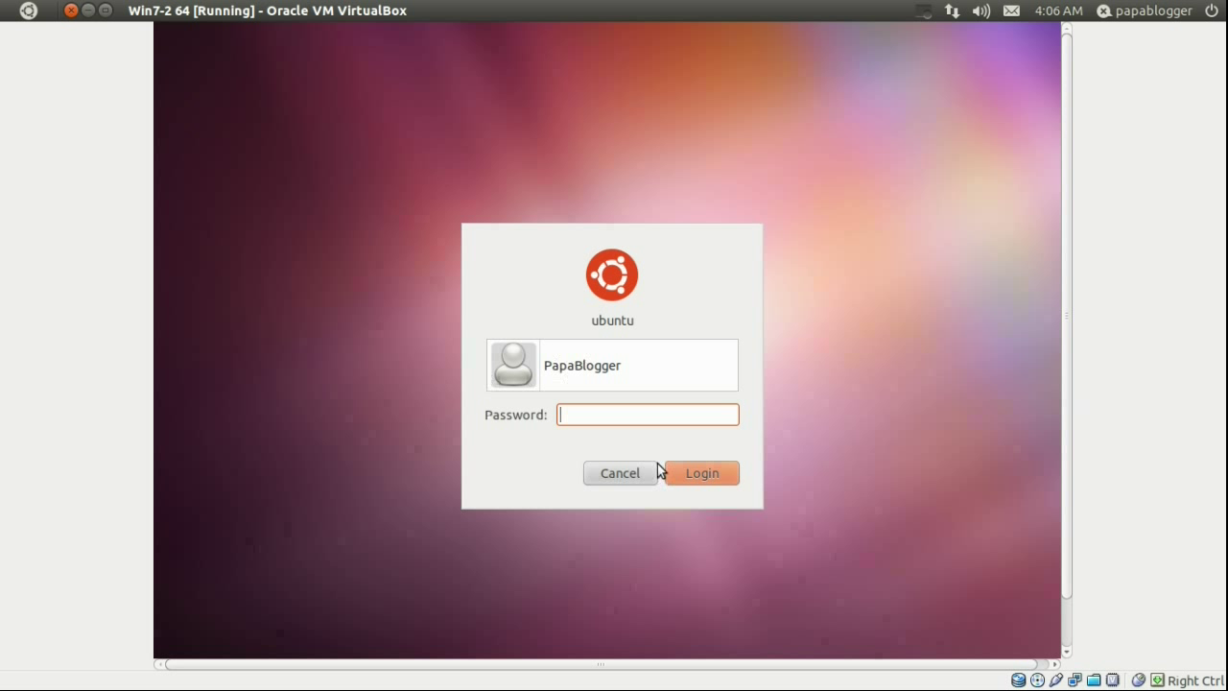
pyautogui.write('•••••••••••')
pyautogui.click(693, 476)
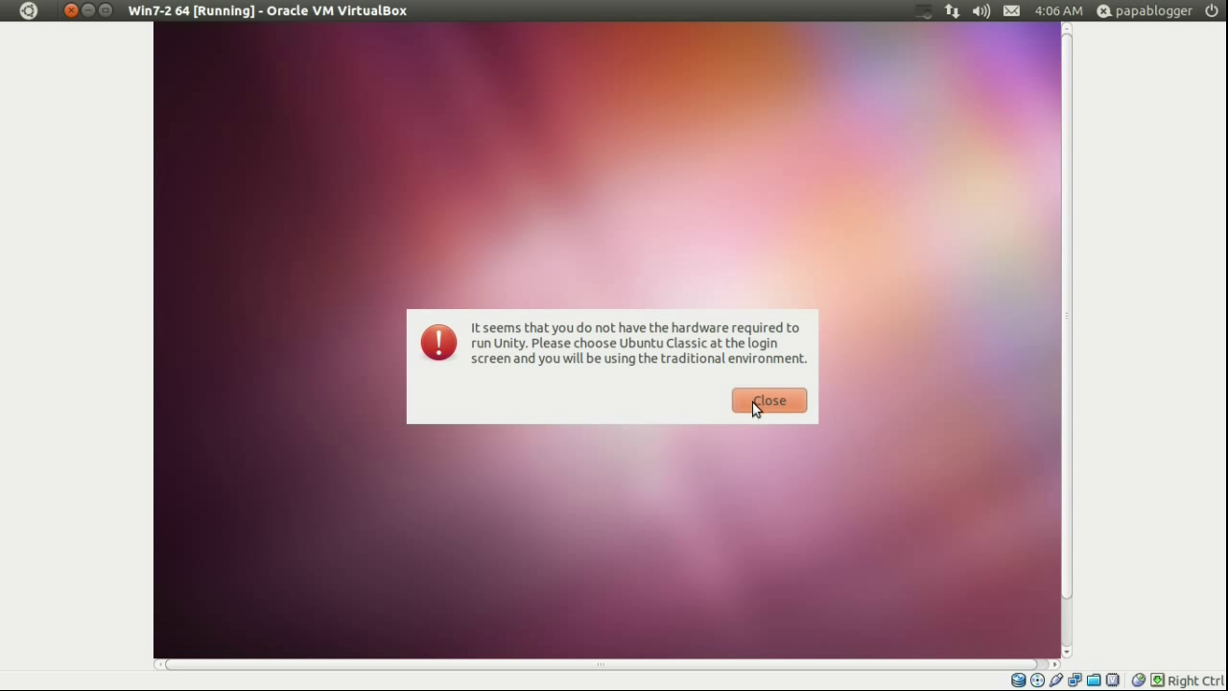
# - Close the 'cannot run Unity' warning, leaving the bare Ubuntu wallpaper
pyautogui.click(804, 409)
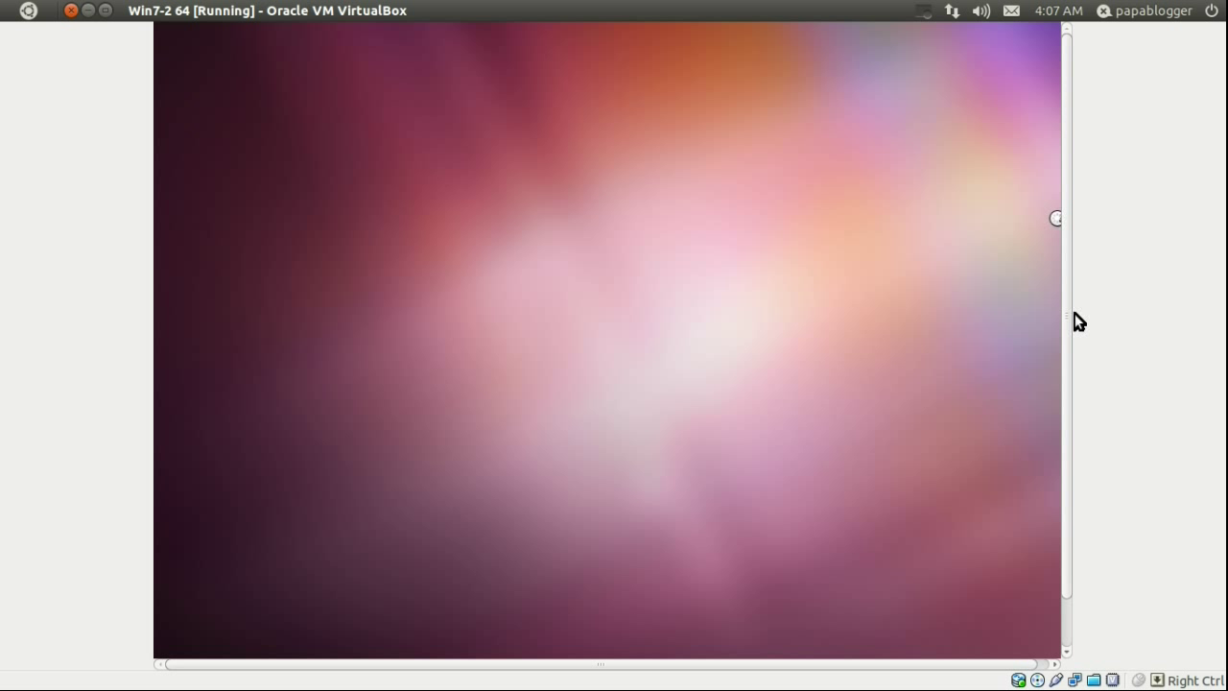
pyautogui.scroll(-1, 1068, 342)
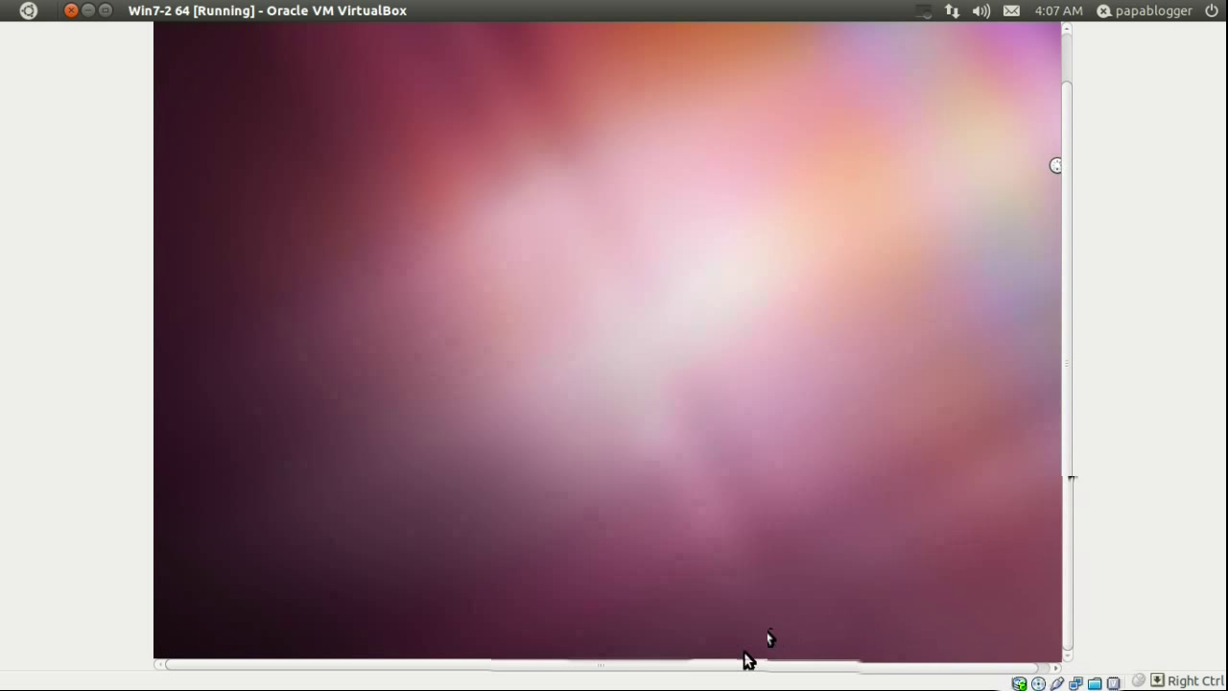
pyautogui.hscroll(1, 739, 664)
pyautogui.hscroll(-1, 671, 660)
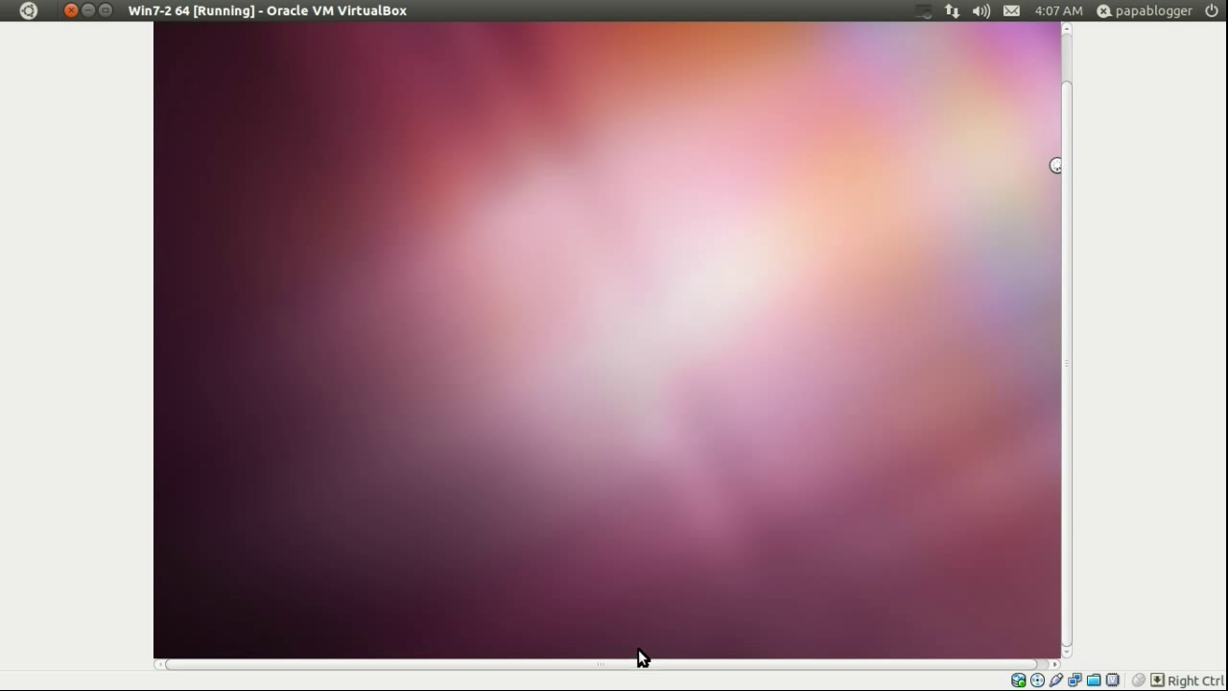
pyautogui.scroll(1, 1069, 481)
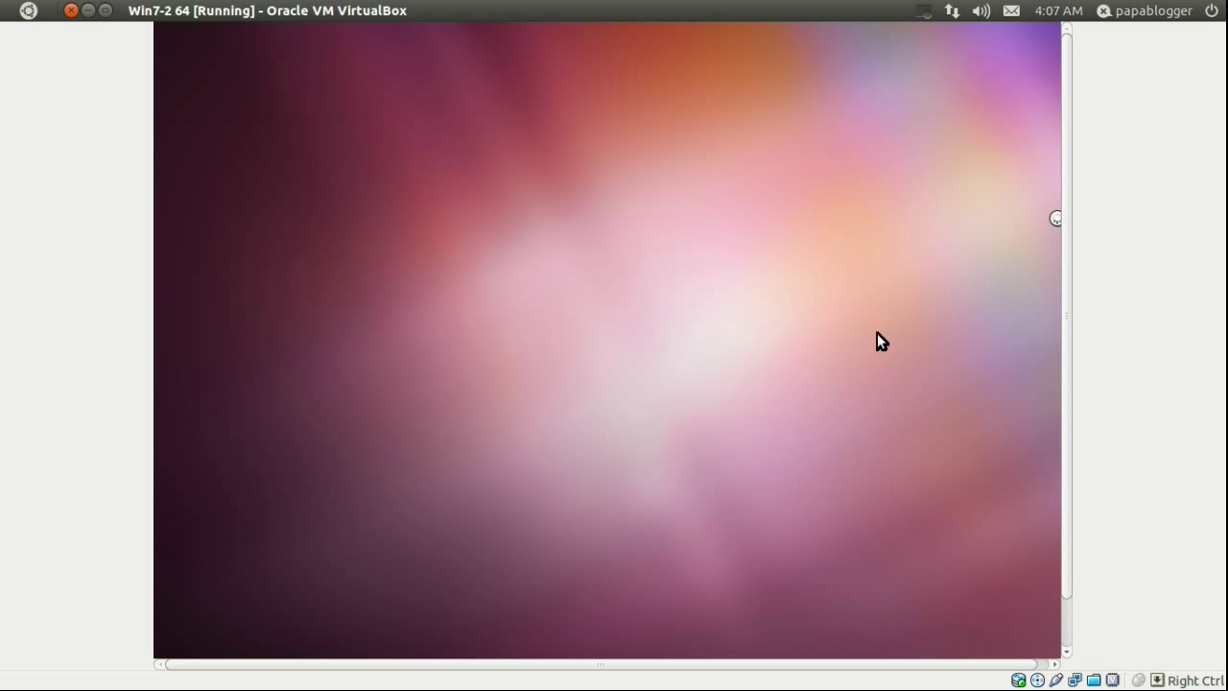